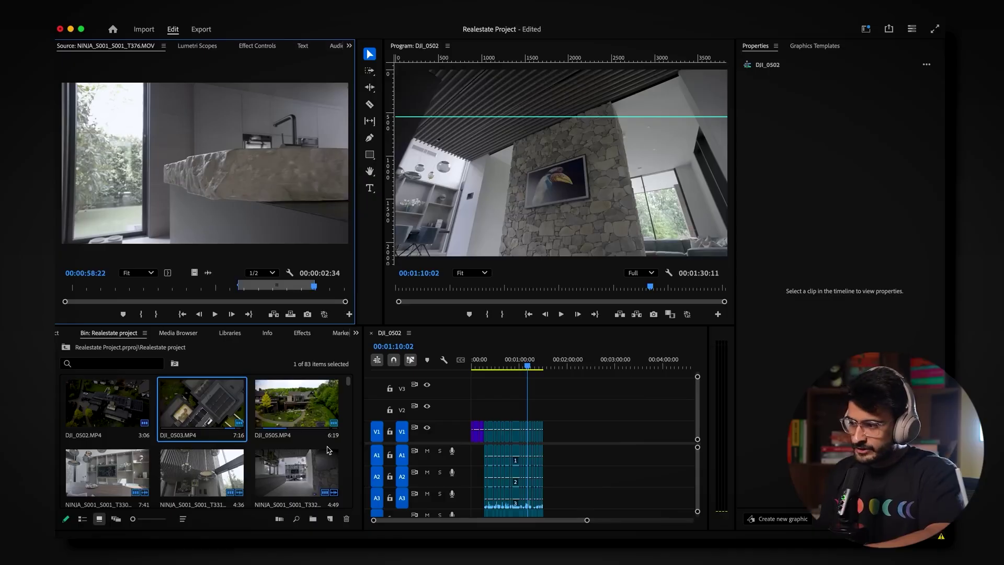
# Step: Select a NINJA interior clip in the bin and scrub the sequence forward from 00:00:34:18
pyautogui.click(190, 471)
pyautogui.click(499, 366)
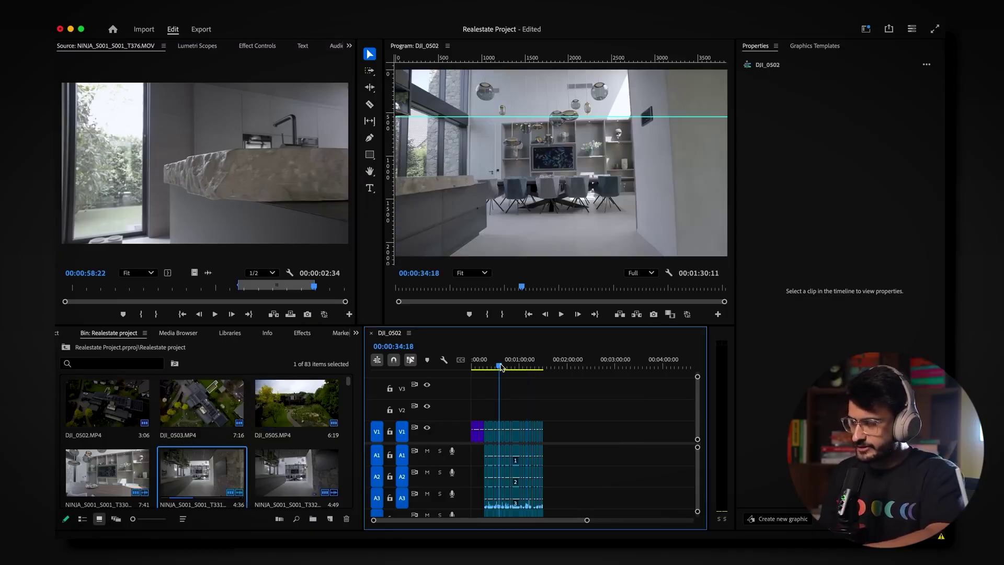
pyautogui.moveTo(500, 366); pyautogui.dragTo(501, 366)
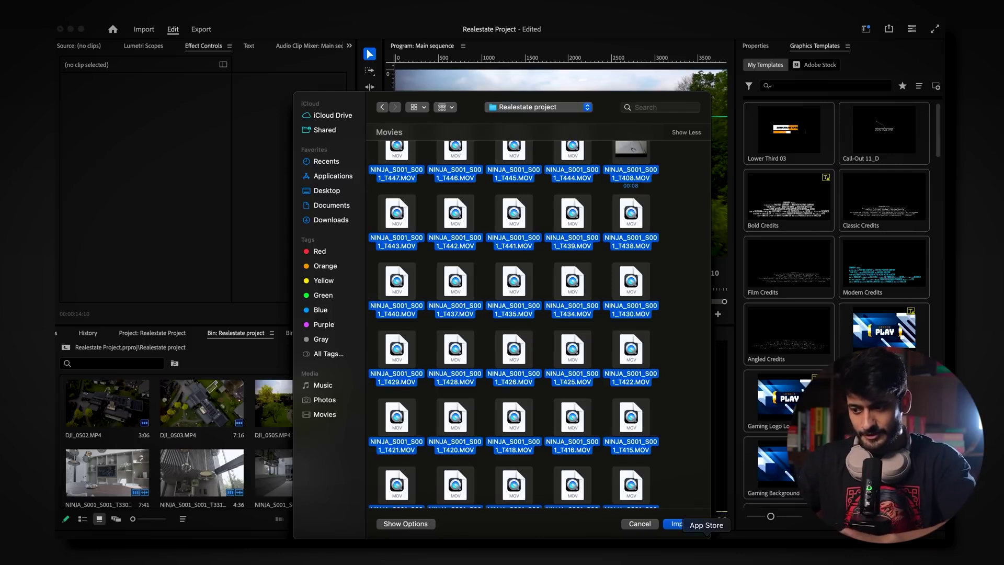
# Step: Import the chosen NINJA clips and review the File Import Failure list of unreadable files
pyautogui.click(682, 523)
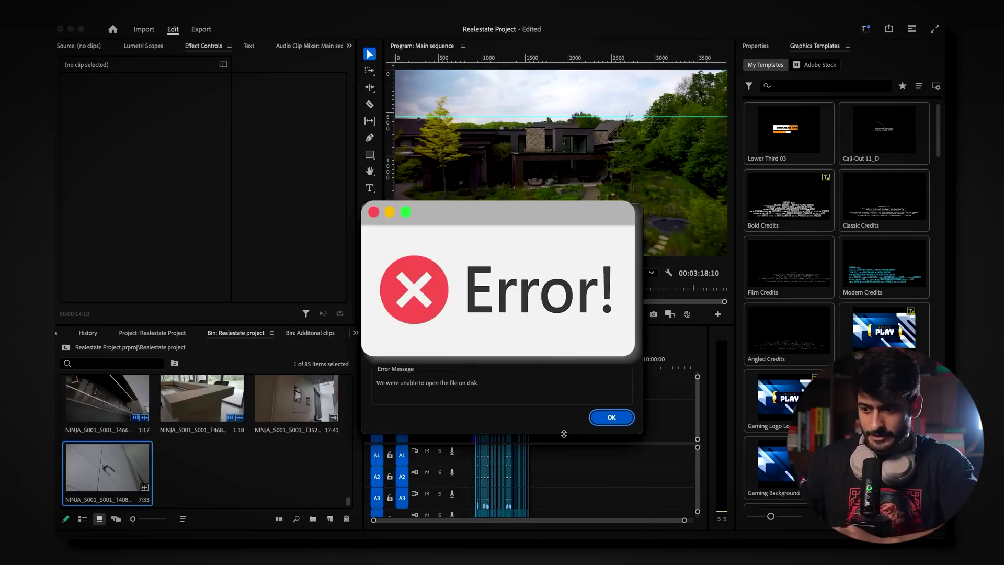
pyautogui.scroll(-2, 556, 349)
pyautogui.scroll(-5, 555, 349)
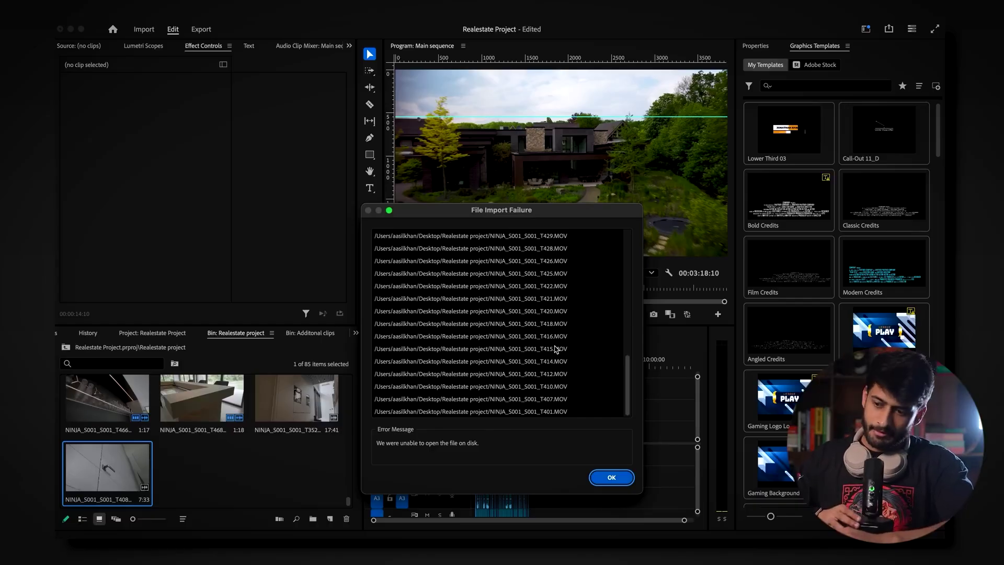
pyautogui.scroll(2, 556, 354)
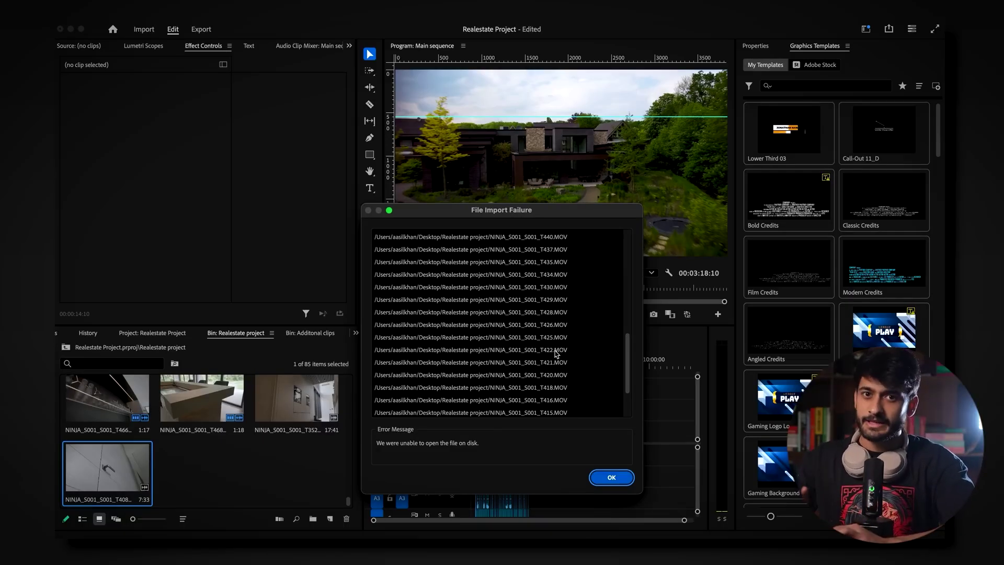
pyautogui.scroll(-3, 587, 321)
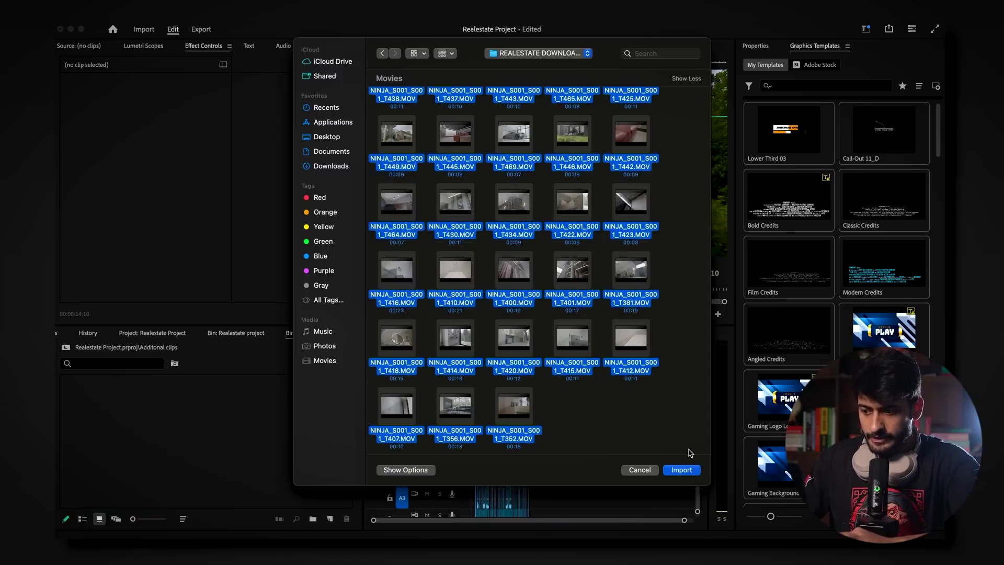
# Step: Import the 48 replacement MOV clips into the Additonal clips bin and target track V2
pyautogui.click(688, 470)
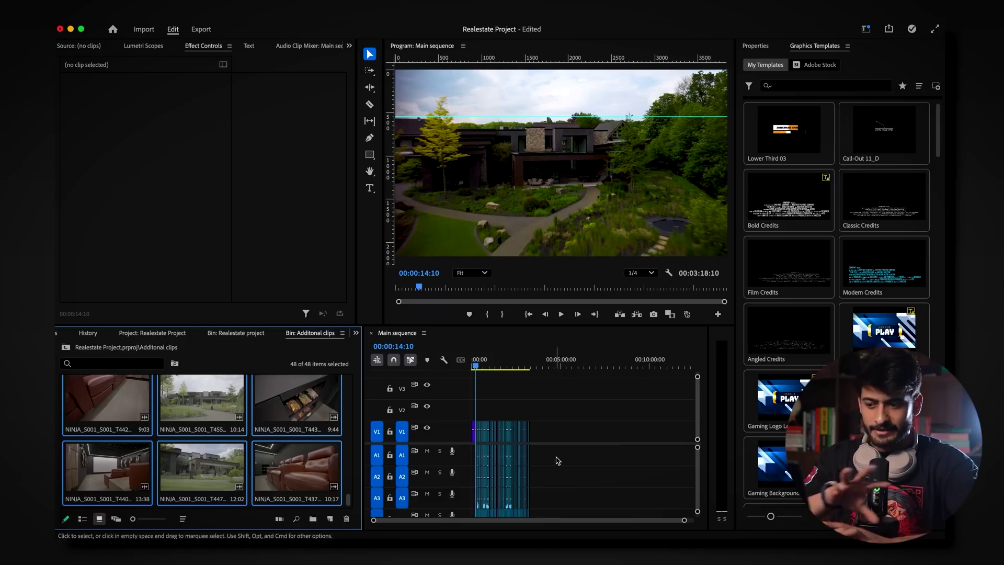
pyautogui.click(563, 414)
# Step: Target track V2 and select the purple opening clips at the start of V1
pyautogui.click(402, 410)
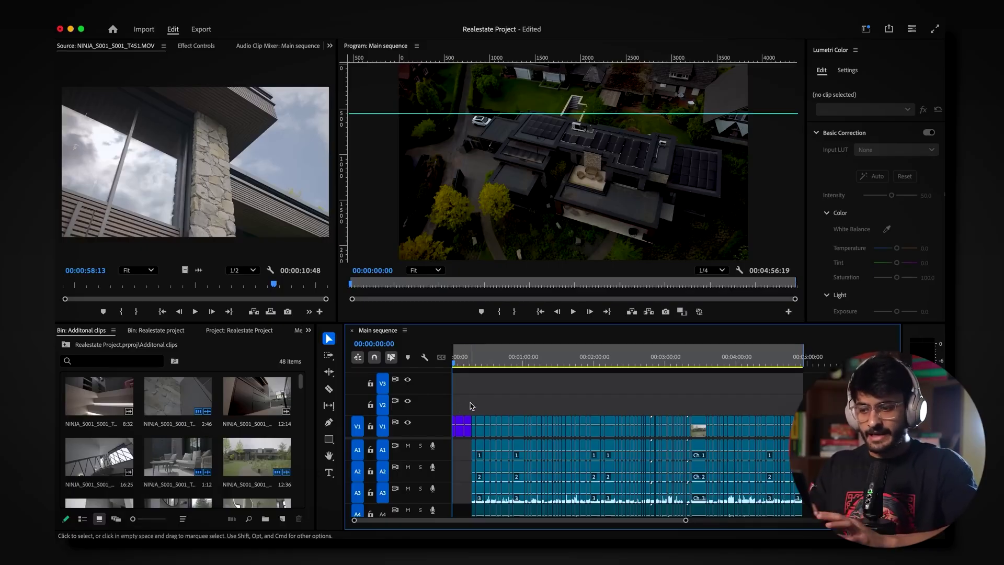
pyautogui.moveTo(476, 408); pyautogui.dragTo(448, 431)
# Step: Zoom the timeline, lift the opening clips from V1 onto V2 and V3, and preview
pyautogui.moveTo(684, 519); pyautogui.dragTo(604, 522)
pyautogui.moveTo(453, 363); pyautogui.dragTo(454, 364)
pyautogui.moveTo(478, 426); pyautogui.dragTo(458, 404)
pyautogui.moveTo(504, 364); pyautogui.dragTo(535, 367)
pyautogui.moveTo(527, 429); pyautogui.dragTo(526, 406)
pyautogui.moveTo(594, 429); pyautogui.dragTo(612, 406)
pyautogui.moveTo(636, 429); pyautogui.dragTo(635, 385)
pyautogui.moveTo(681, 428); pyautogui.dragTo(682, 406)
pyautogui.moveTo(718, 429); pyautogui.dragTo(719, 385)
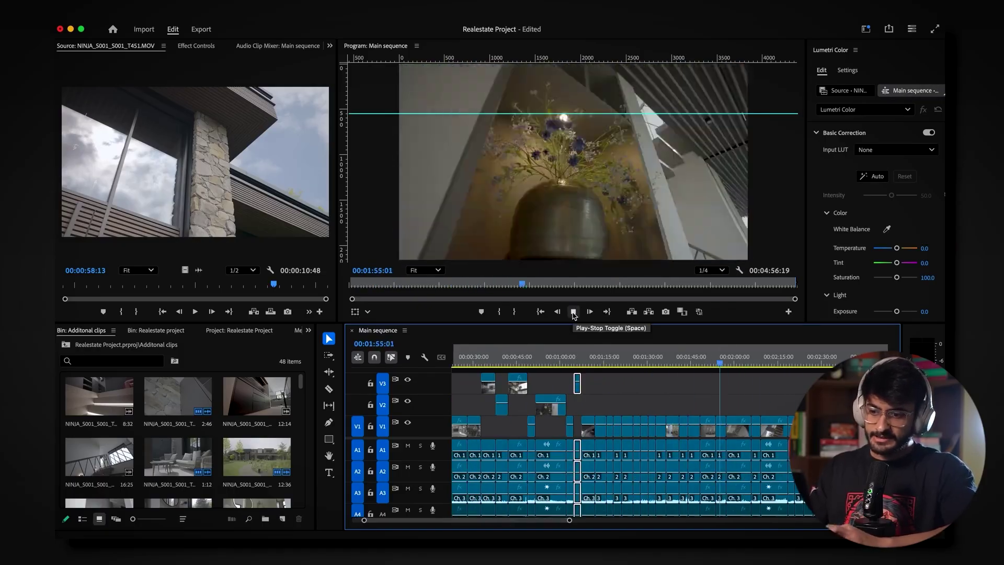
pyautogui.click(573, 312)
pyautogui.click(573, 312)
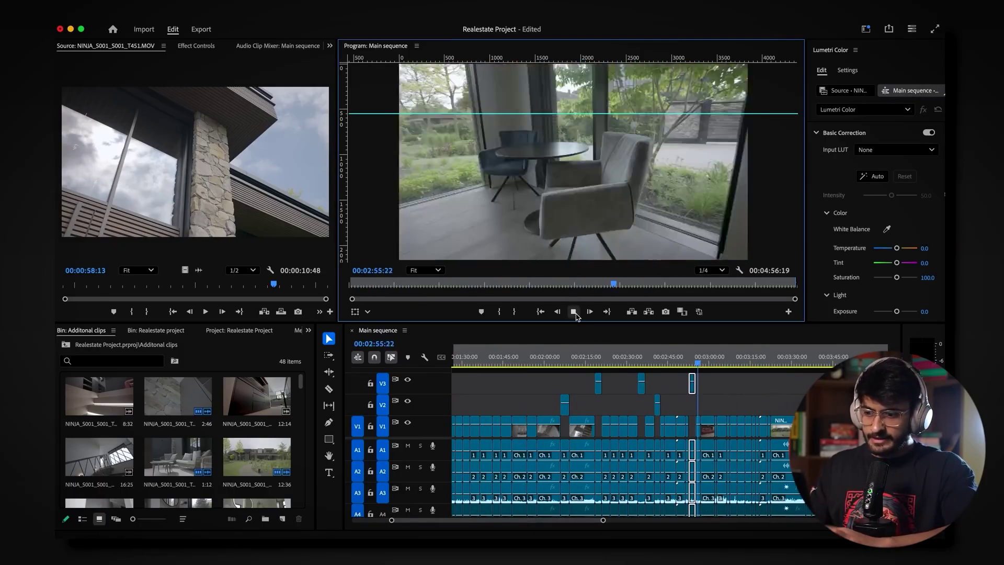
# Step: Raise the later clips in the sequence from V1 onto V2 and V3
pyautogui.moveTo(660, 428); pyautogui.dragTo(660, 385)
pyautogui.moveTo(732, 428); pyautogui.dragTo(731, 405)
pyautogui.moveTo(762, 427); pyautogui.dragTo(761, 406)
pyautogui.moveTo(777, 361); pyautogui.dragTo(810, 362)
pyautogui.moveTo(813, 427); pyautogui.dragTo(813, 385)
pyautogui.moveTo(653, 363); pyautogui.dragTo(690, 363)
pyautogui.moveTo(699, 428); pyautogui.dragTo(699, 385)
pyautogui.moveTo(745, 428); pyautogui.dragTo(746, 406)
pyautogui.moveTo(802, 427); pyautogui.dragTo(802, 385)
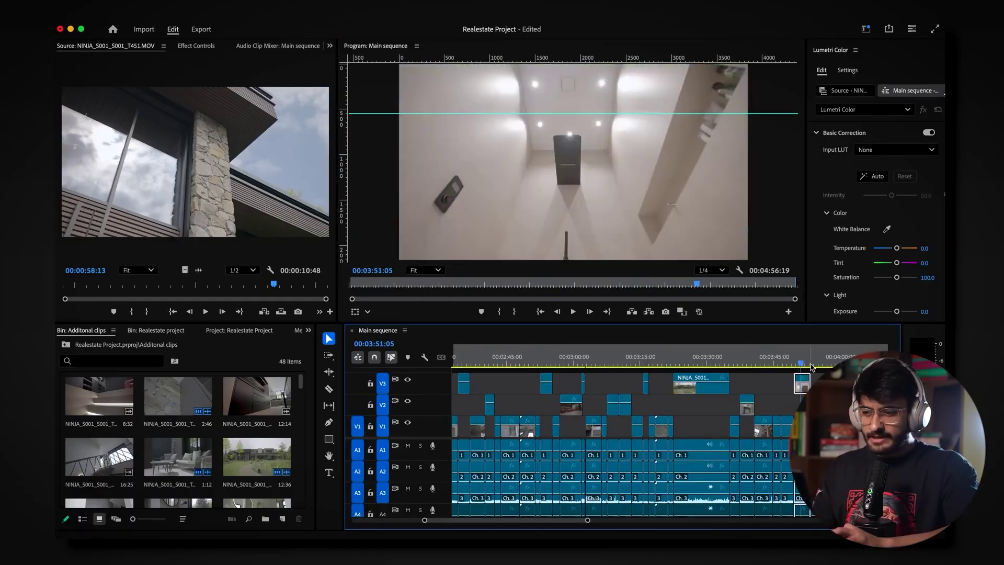
pyautogui.moveTo(689, 427); pyautogui.dragTo(689, 385)
pyautogui.moveTo(734, 428); pyautogui.dragTo(734, 384)
pyautogui.moveTo(744, 365); pyautogui.dragTo(766, 365)
# Step: Move one V2 clip up onto V3 and play the layered sequence from the beginning
pyautogui.hscroll(-20, 648, 426)
pyautogui.click(455, 362)
pyautogui.click(574, 312)
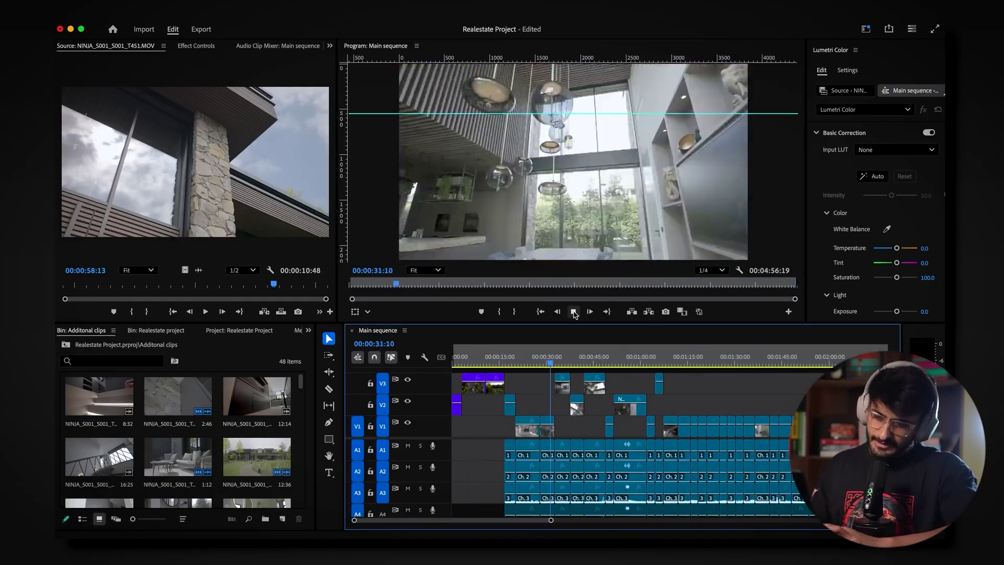
pyautogui.moveTo(714, 406); pyautogui.dragTo(714, 391)
pyautogui.click(573, 312)
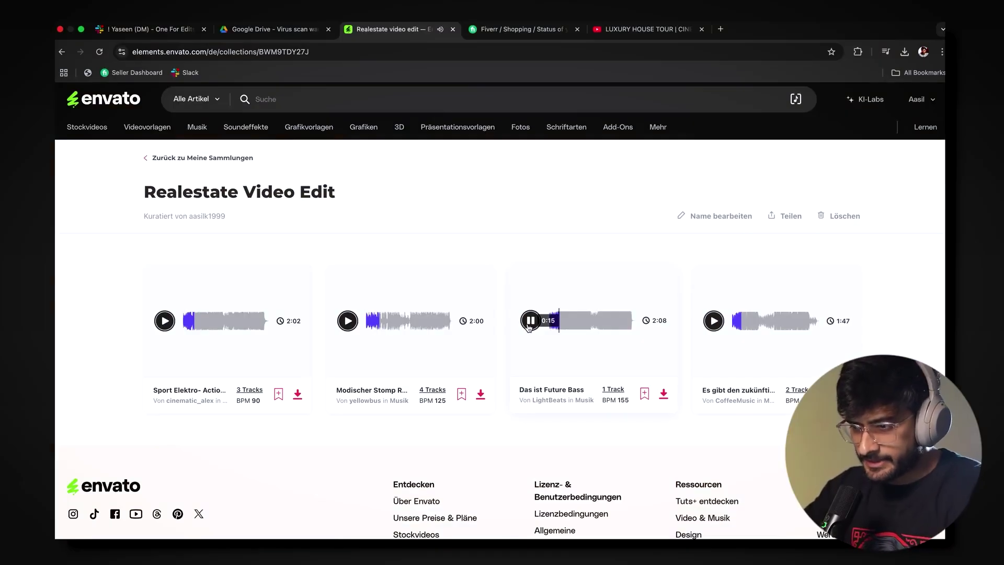
# Step: Pause the Das ist Future Bass preview and browse the four-track Realestate Video Edit collection
pyautogui.click(530, 321)
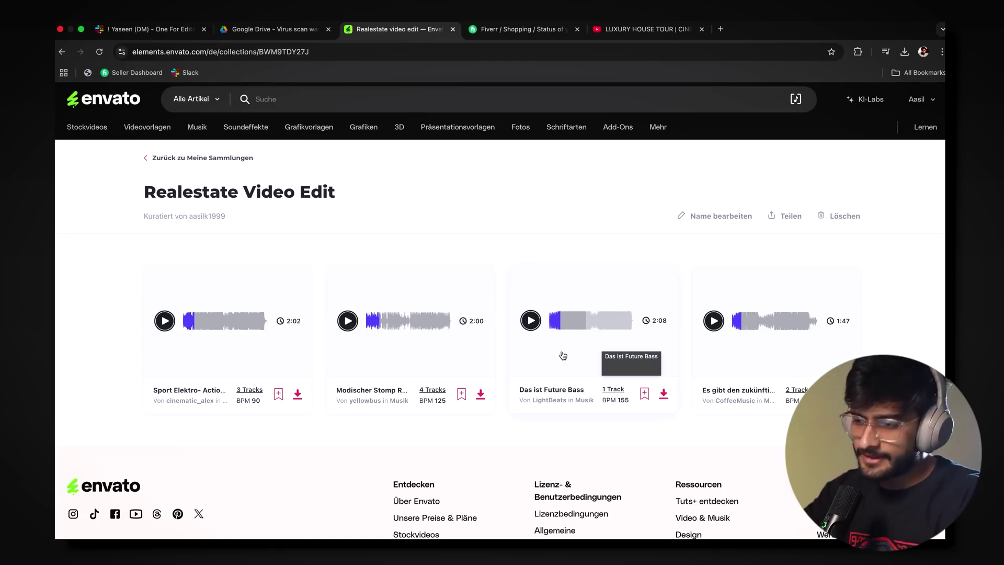
pyautogui.scroll(-2, 376, 222)
pyautogui.scroll(2, 375, 221)
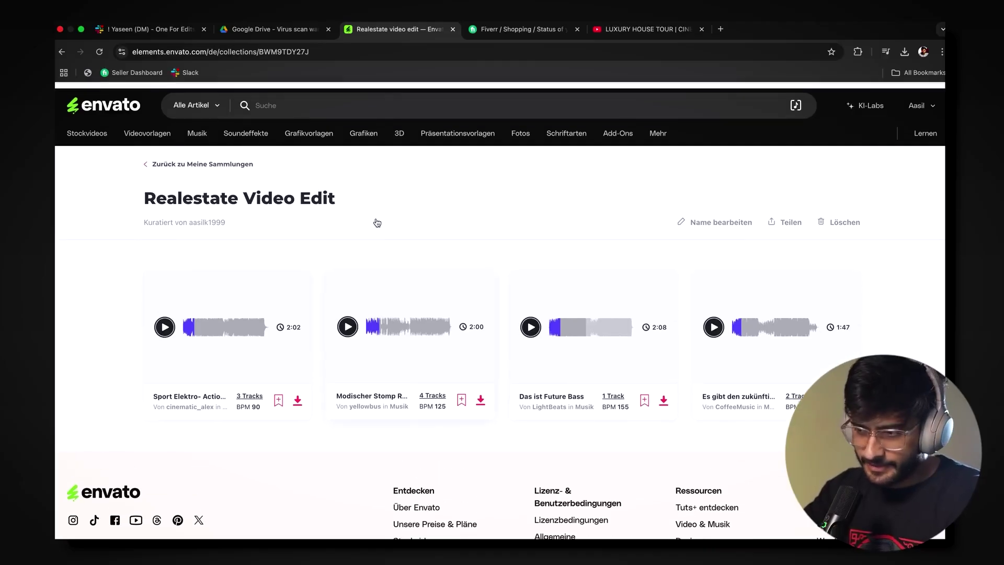
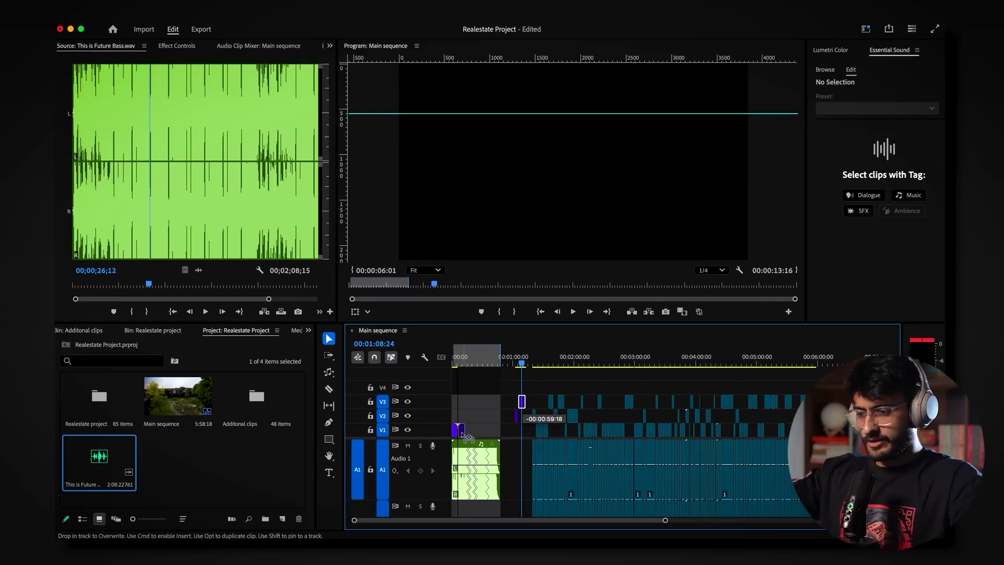
# Step: Preview the sequence opening and move DJI_0505.MP4 up to V2 at the playhead
pyautogui.press('Home')
pyautogui.moveTo(665, 520); pyautogui.dragTo(406, 521)
pyautogui.click(573, 312)
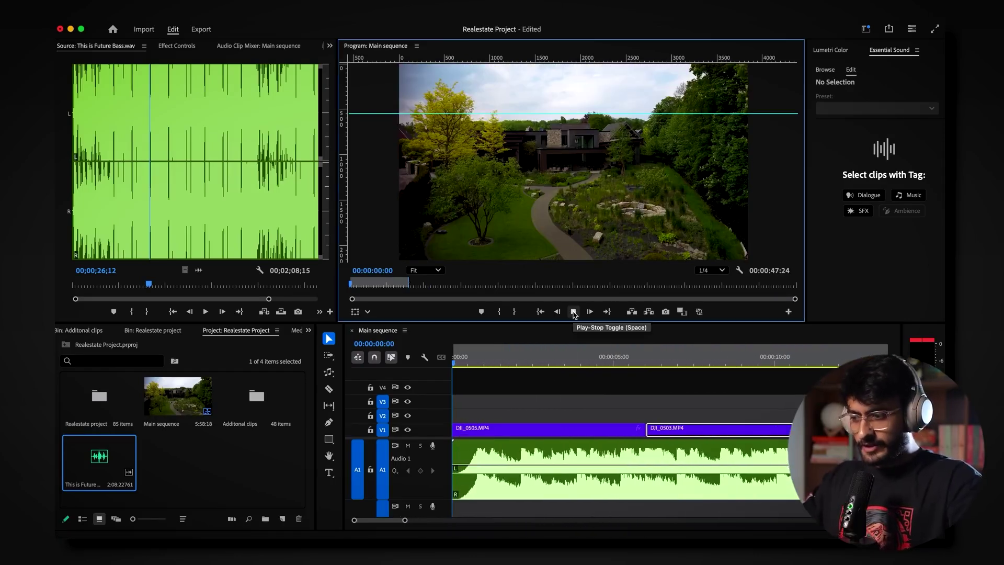
pyautogui.click(573, 313)
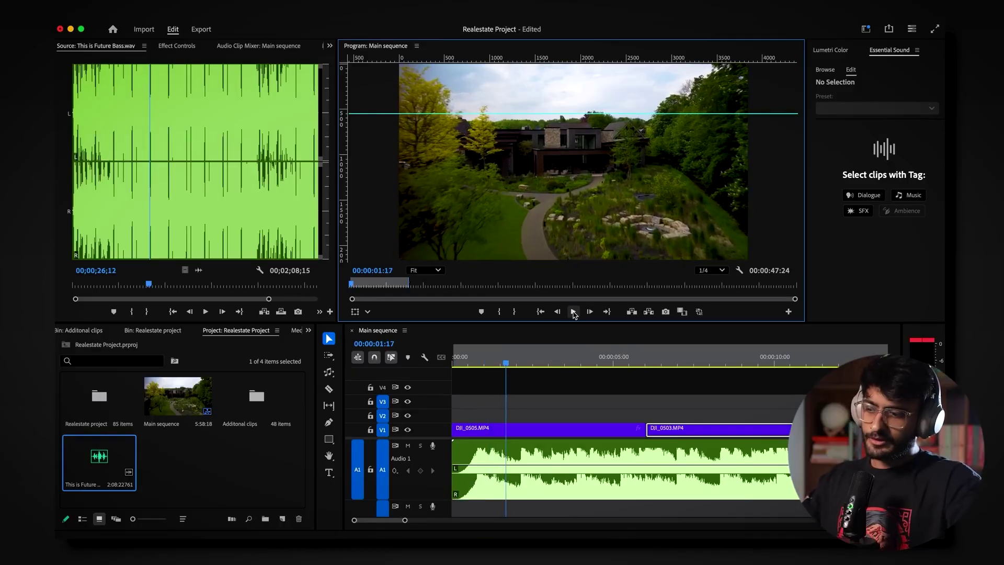
pyautogui.click(573, 311)
pyautogui.moveTo(556, 434); pyautogui.dragTo(624, 419)
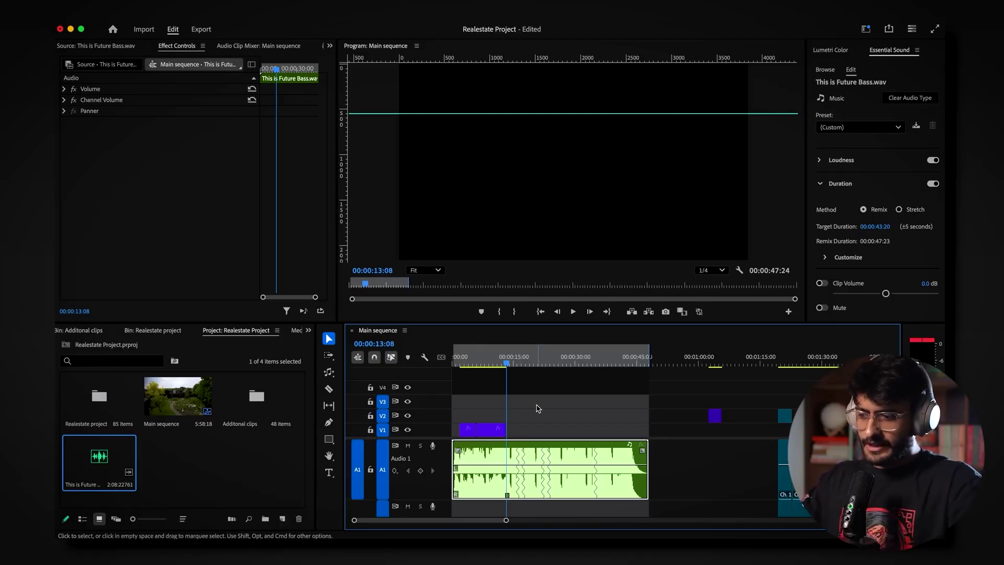
# Step: Scrub the sequence to about 2:26 and shift the NINJA clip later on V3
pyautogui.moveTo(506, 519); pyautogui.dragTo(571, 521)
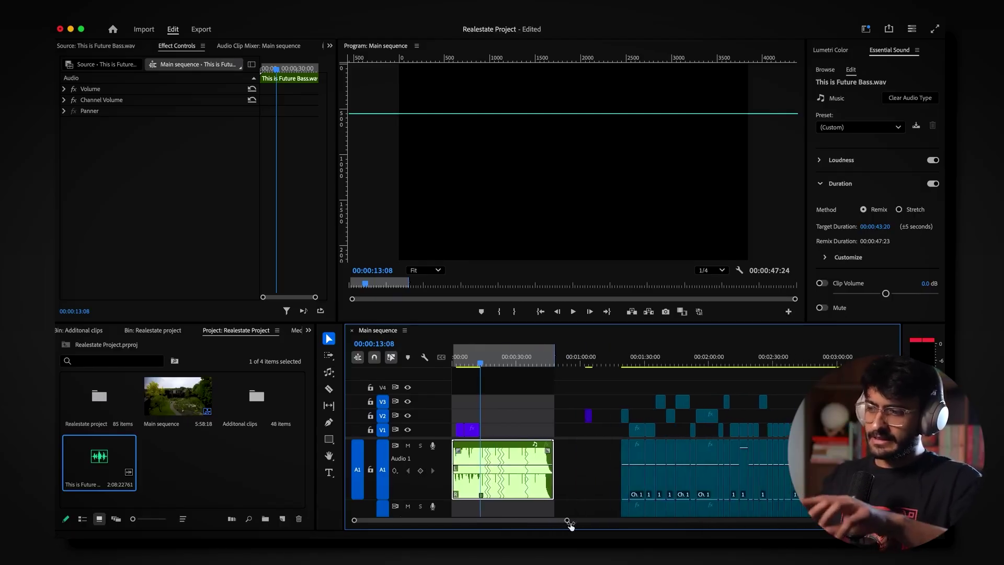
pyautogui.click(651, 356)
pyautogui.moveTo(651, 352); pyautogui.dragTo(755, 372)
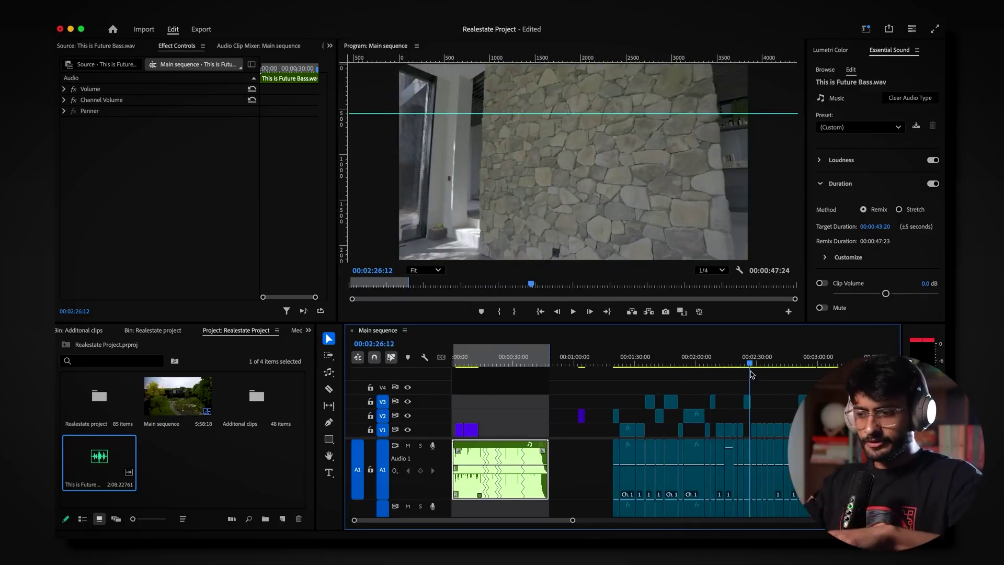
pyautogui.moveTo(575, 520); pyautogui.dragTo(609, 520)
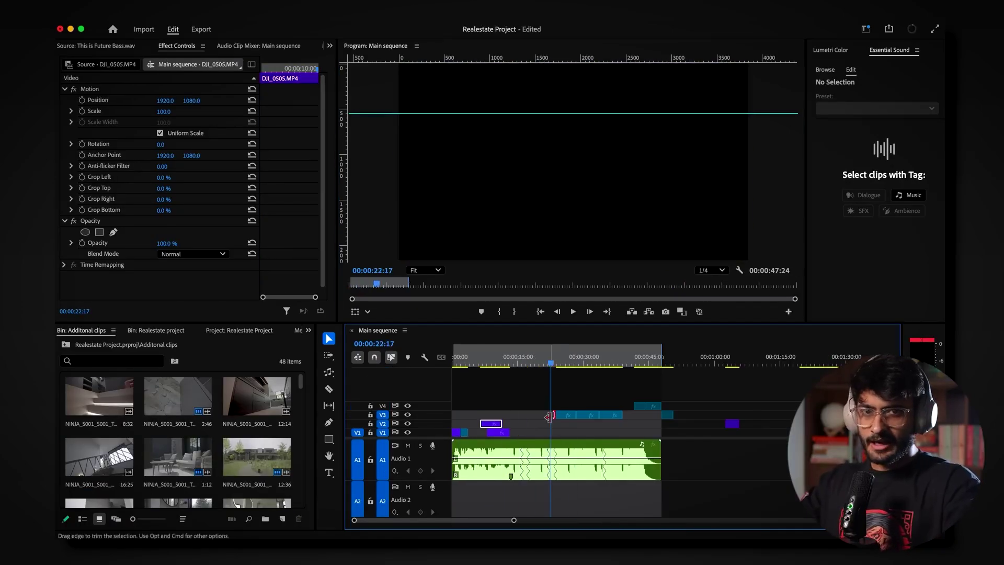
pyautogui.moveTo(484, 423); pyautogui.dragTo(496, 422)
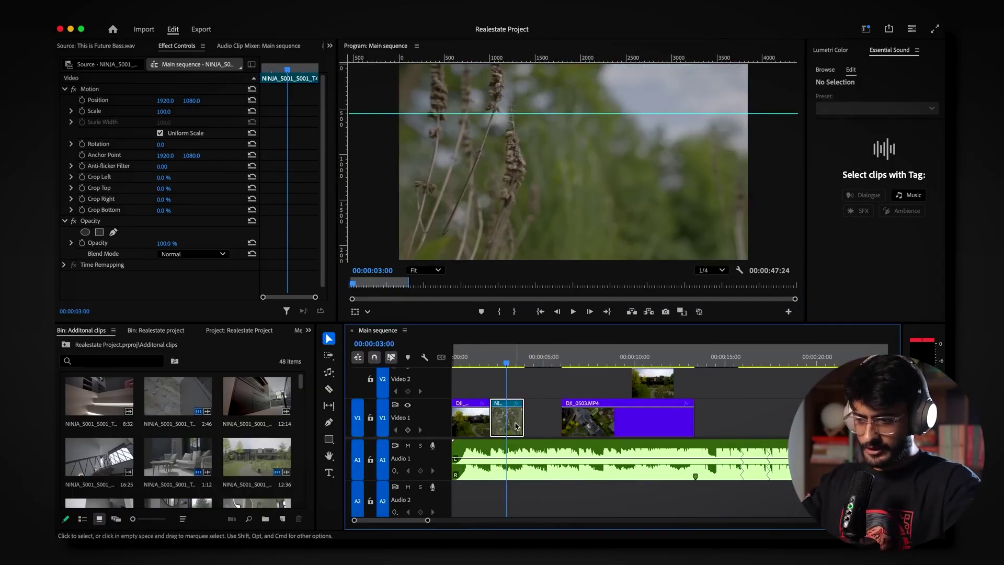
# Step: Set the NINJA clip to 50% speed and play back the slowed clip
pyautogui.rightClick(513, 419)
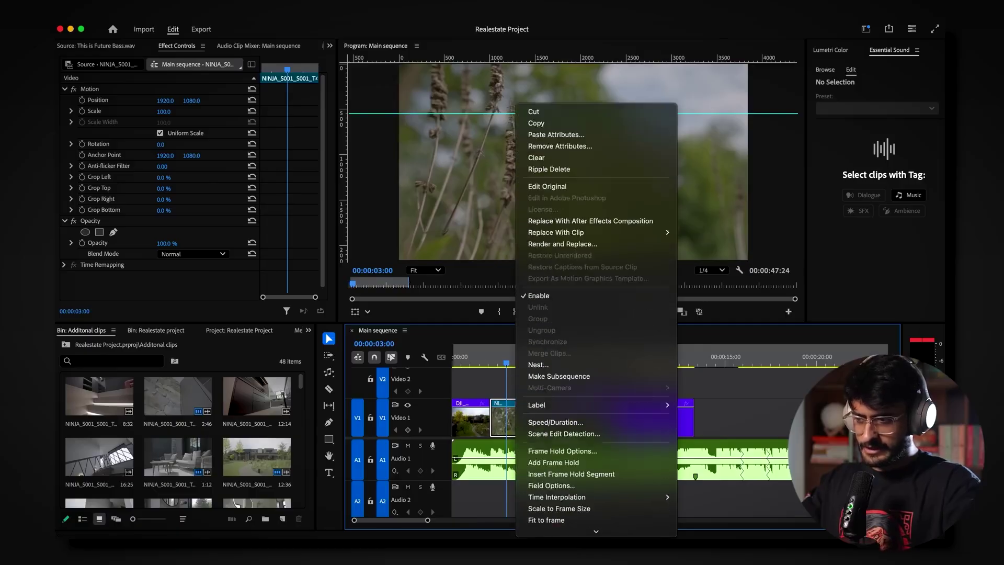
pyautogui.click(569, 392)
pyautogui.write('50')
pyautogui.press('Return')
pyautogui.press('Home')
pyautogui.click(578, 314)
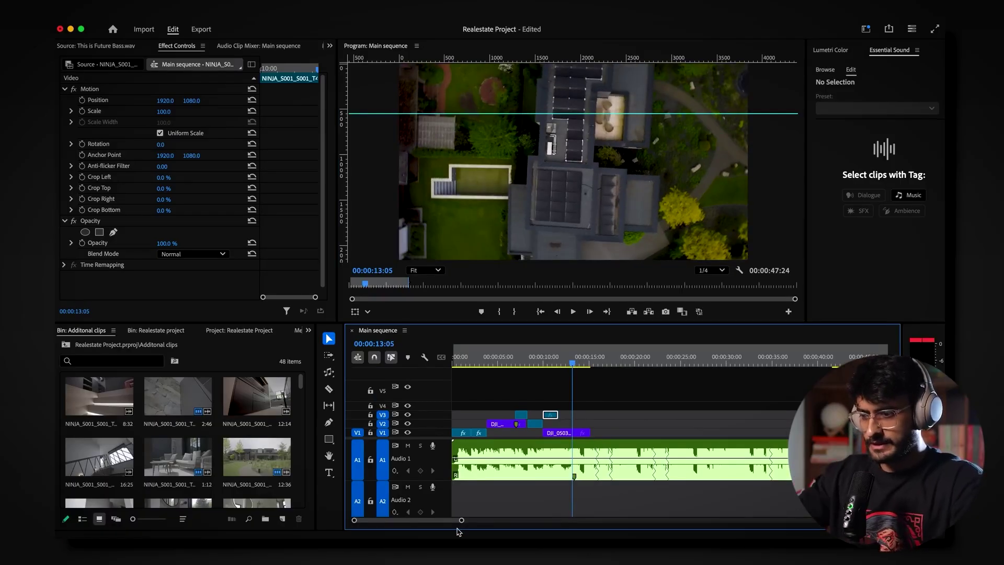
# Step: Move the aerial clip left to about 13 seconds on V2 and reverse its speed
pyautogui.moveTo(462, 523); pyautogui.dragTo(504, 521)
pyautogui.click(661, 360)
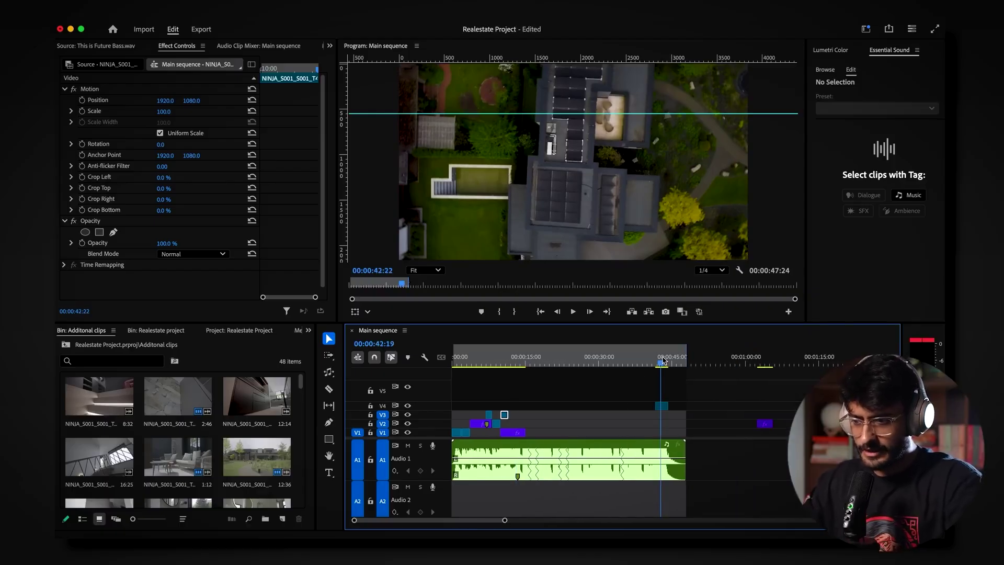
pyautogui.moveTo(758, 361); pyautogui.dragTo(497, 424)
pyautogui.press('-')
pyautogui.press('-')
pyautogui.click(496, 361)
pyautogui.press('=')
pyautogui.press('=')
pyautogui.press('=')
pyautogui.press('=')
pyautogui.moveTo(616, 362); pyautogui.dragTo(585, 364)
pyautogui.press('super+r')
pyautogui.click(556, 337)
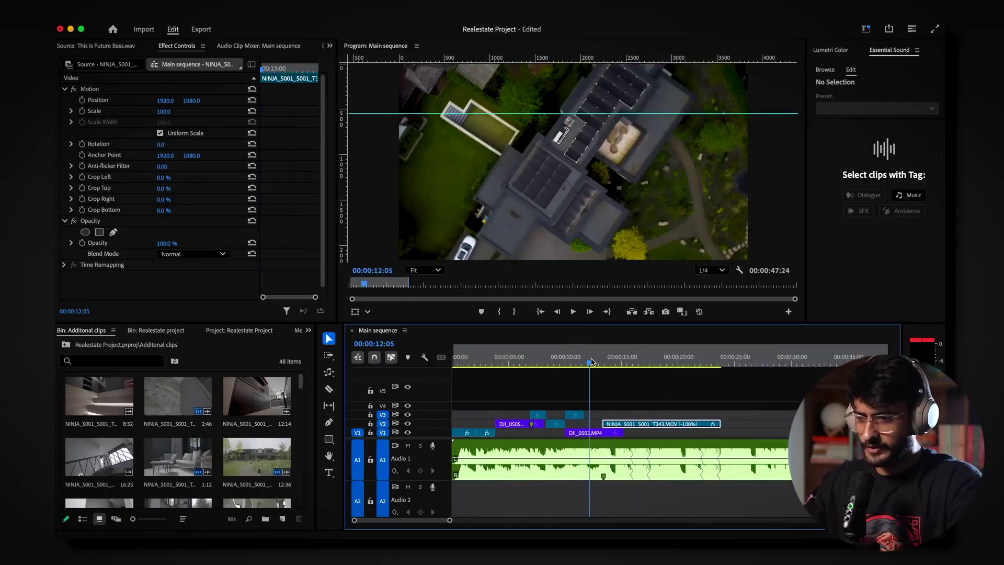
# Step: Trim the reversed V2 clip's end to the playhead near 14 seconds
pyautogui.click(573, 312)
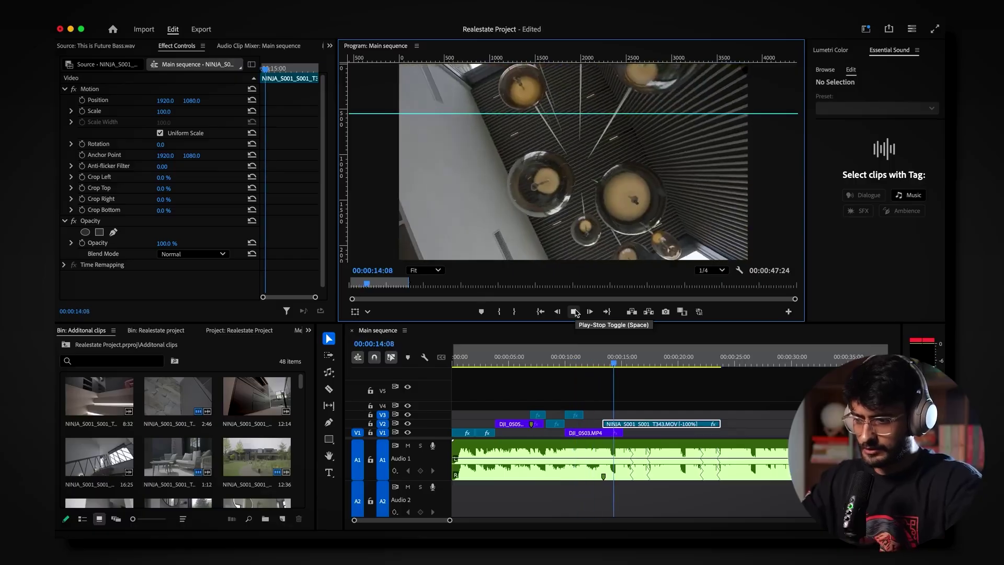
pyautogui.click(574, 312)
pyautogui.moveTo(719, 423); pyautogui.dragTo(707, 423)
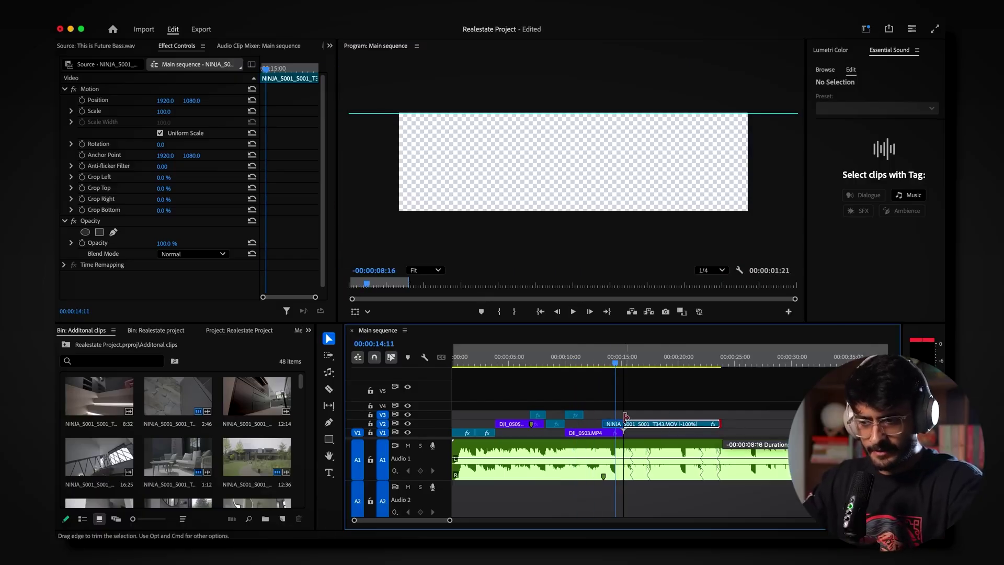
pyautogui.moveTo(617, 417); pyautogui.dragTo(617, 418)
# Step: Review the edit and trim the end of a V3 clip shorter
pyautogui.moveTo(449, 520); pyautogui.dragTo(424, 521)
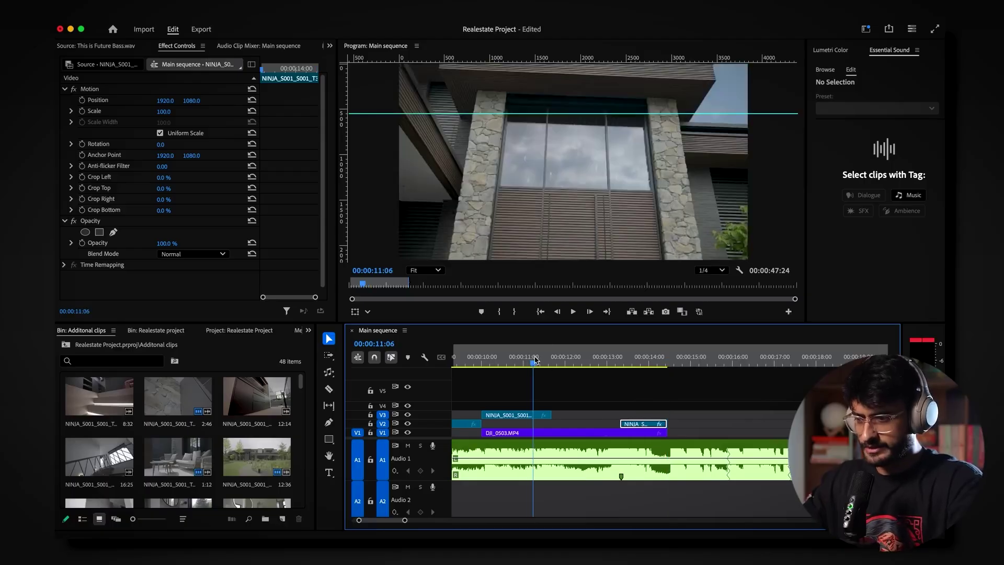
pyautogui.moveTo(661, 363); pyautogui.dragTo(722, 363)
pyautogui.moveTo(723, 363); pyautogui.dragTo(808, 363)
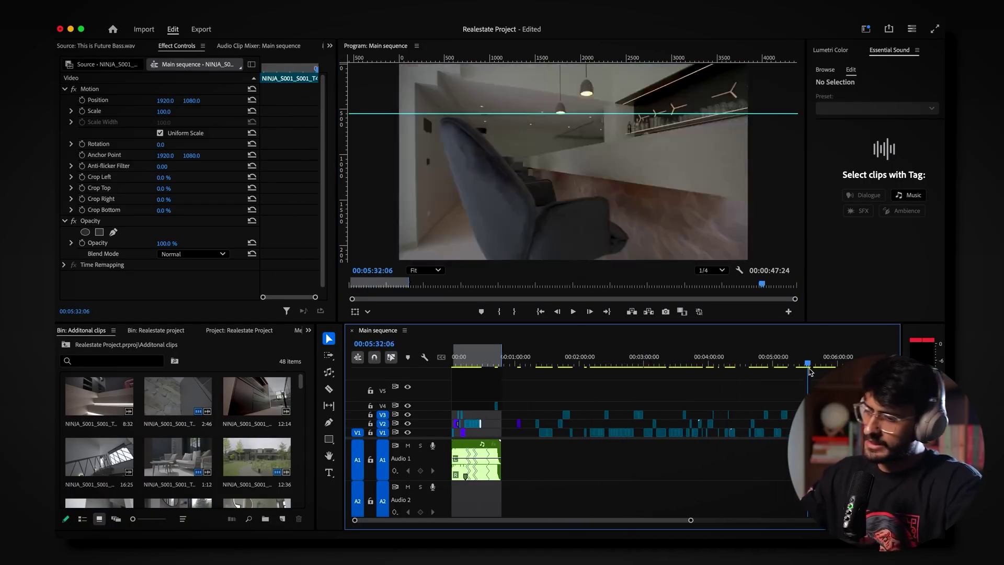
pyautogui.click(574, 312)
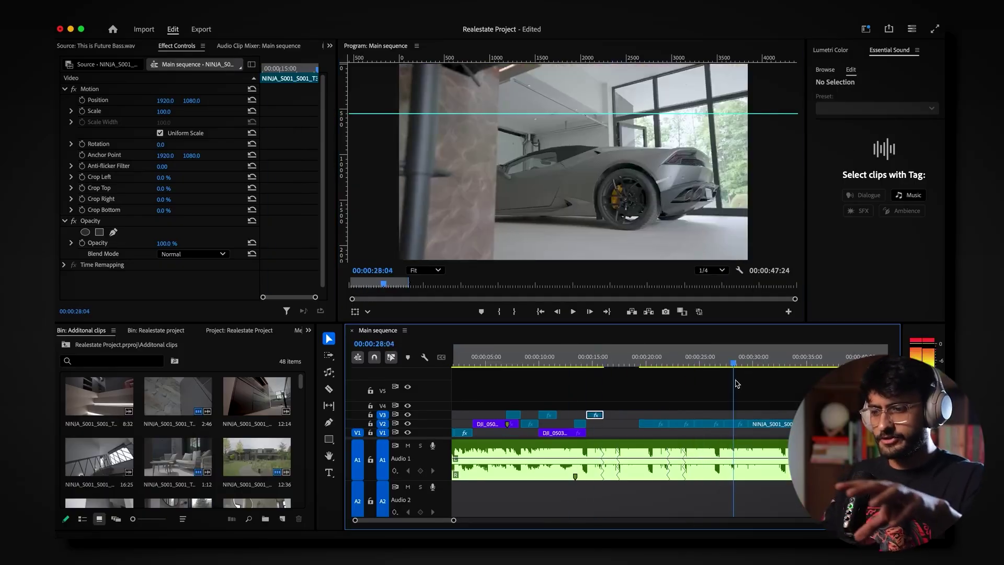
pyautogui.moveTo(690, 414); pyautogui.dragTo(650, 414)
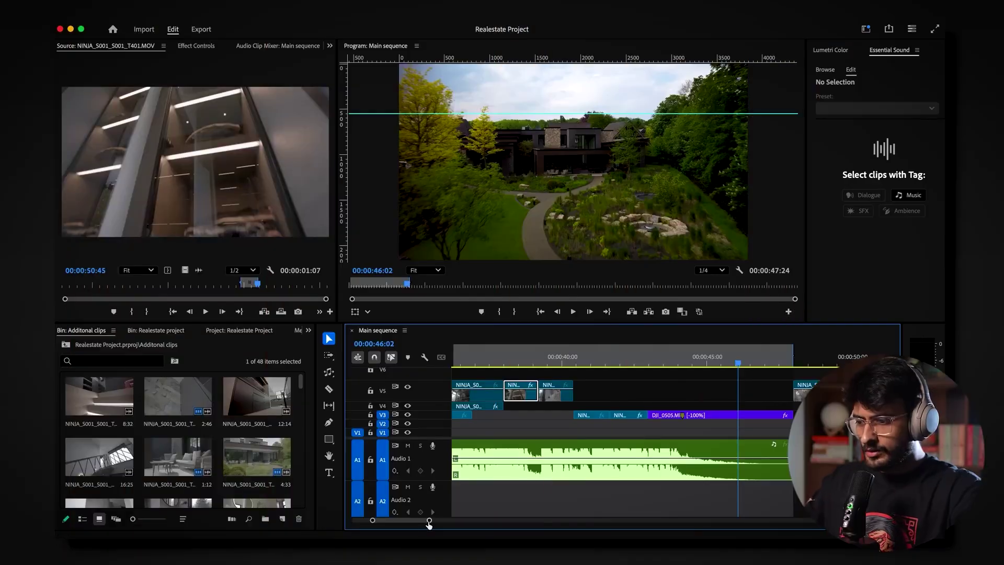
# Step: Mute the Audio 1 music and scrub the opening to the stone-and-brick house shot
pyautogui.press('-')
pyautogui.press('-')
pyautogui.press('-')
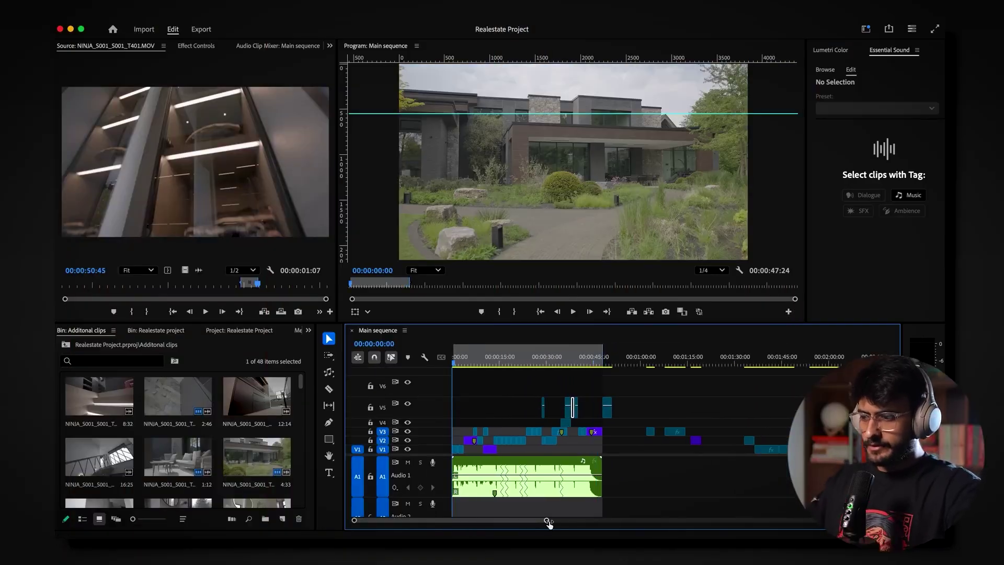
pyautogui.moveTo(544, 519); pyautogui.dragTo(454, 520)
pyautogui.click(408, 464)
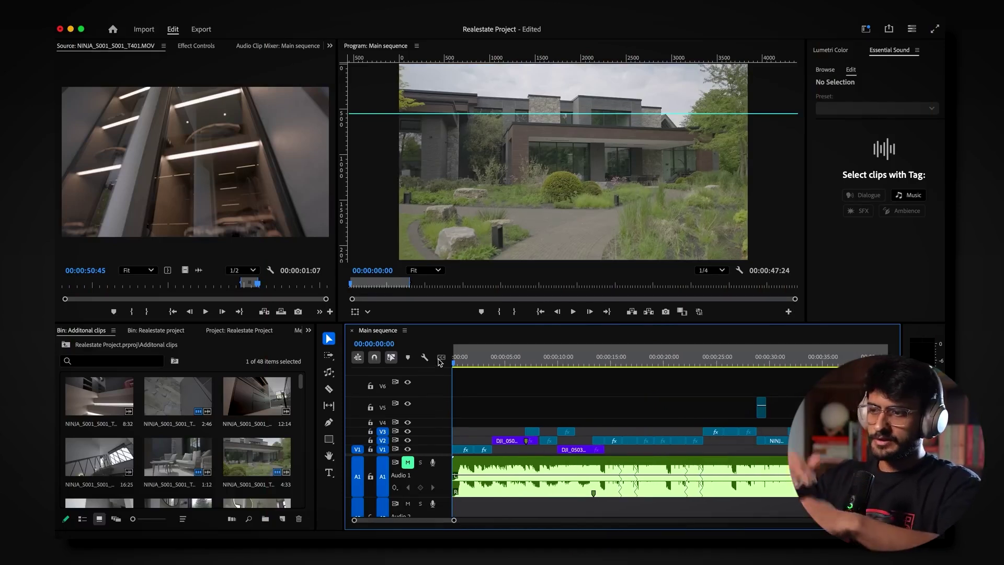
pyautogui.moveTo(457, 367); pyautogui.dragTo(481, 371)
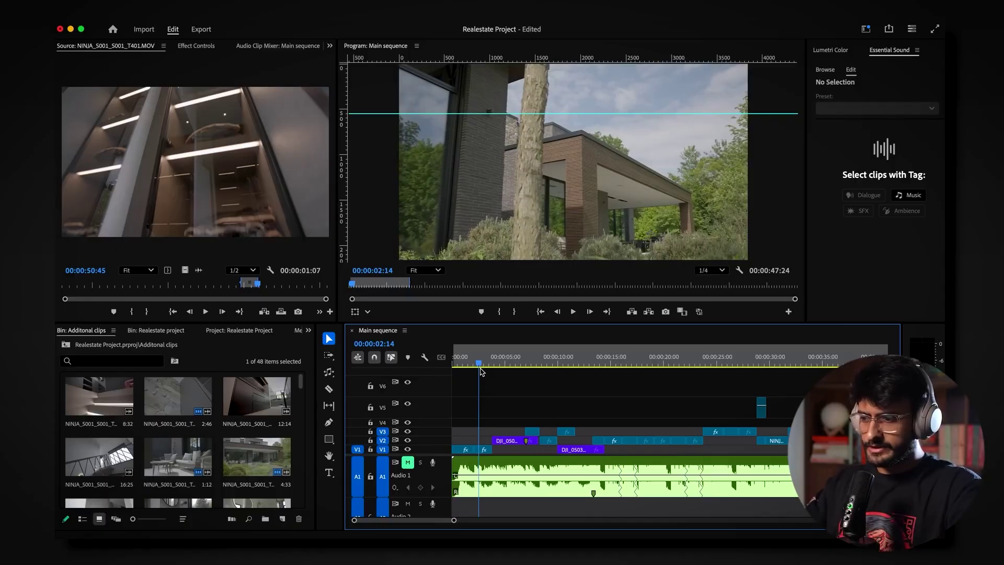
pyautogui.moveTo(481, 371); pyautogui.dragTo(517, 384)
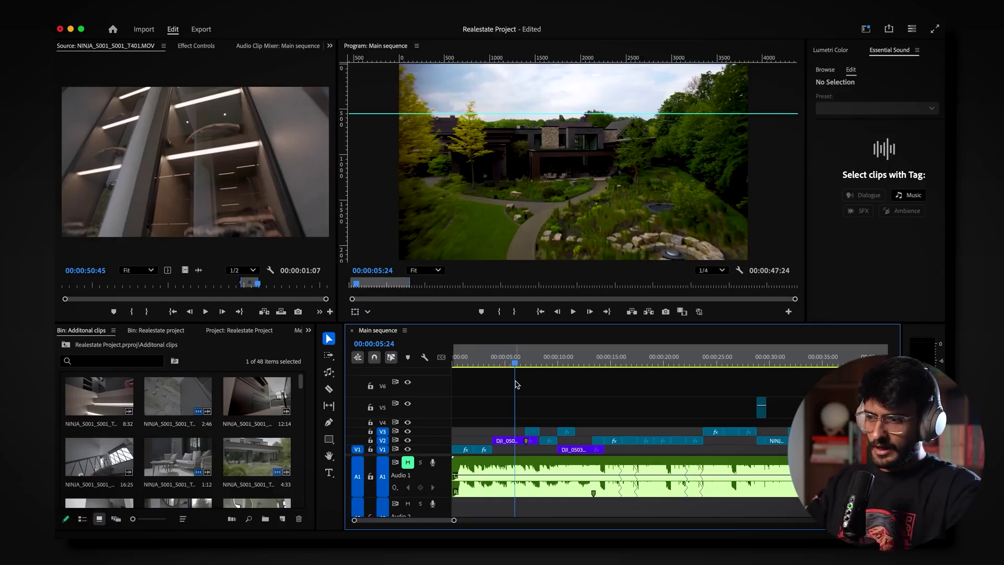
pyautogui.moveTo(516, 385); pyautogui.dragTo(599, 393)
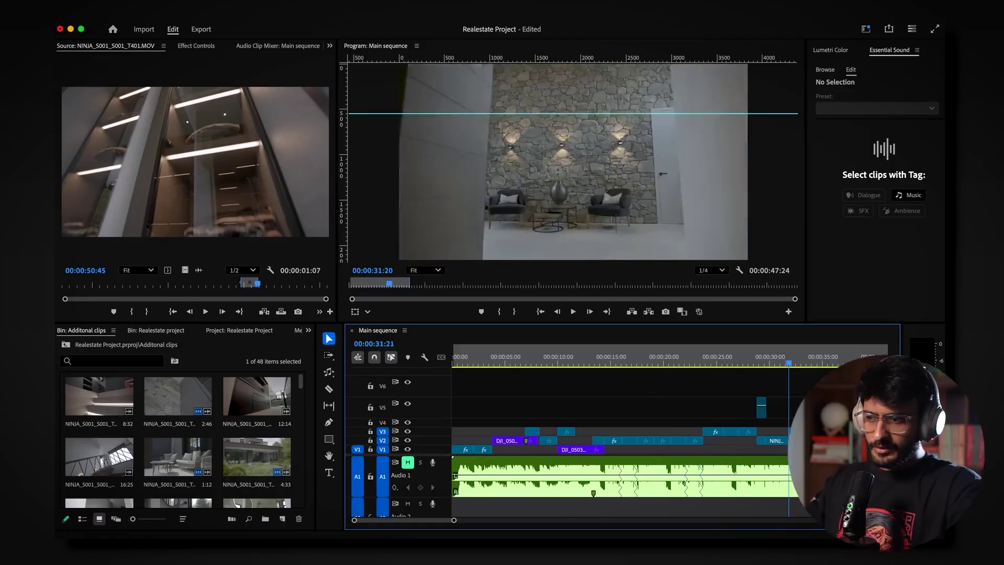
# Step: Scrub-review the cut from 30 seconds to 42 seconds around the aerial view
pyautogui.moveTo(828, 363); pyautogui.dragTo(774, 452)
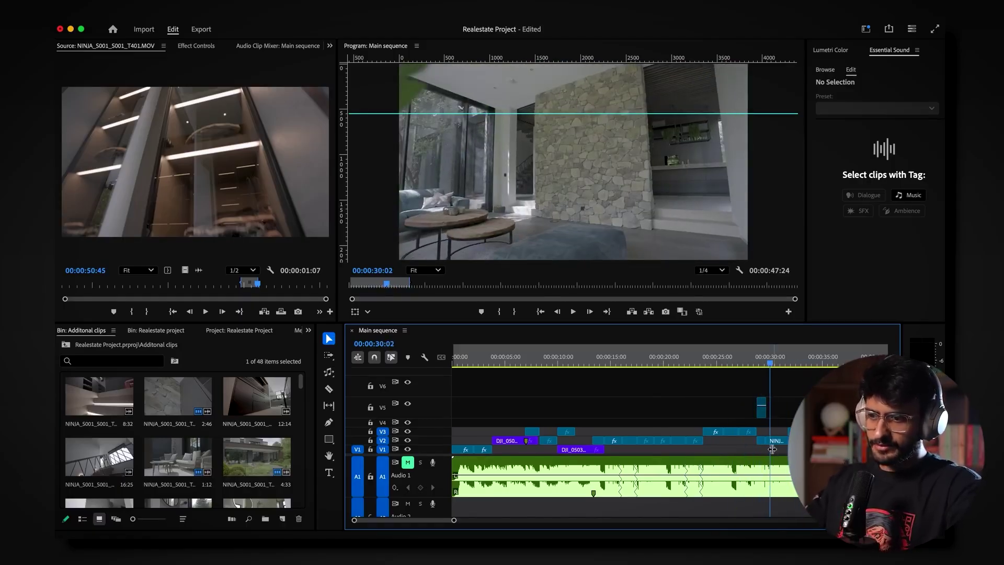
pyautogui.moveTo(770, 376); pyautogui.dragTo(874, 375)
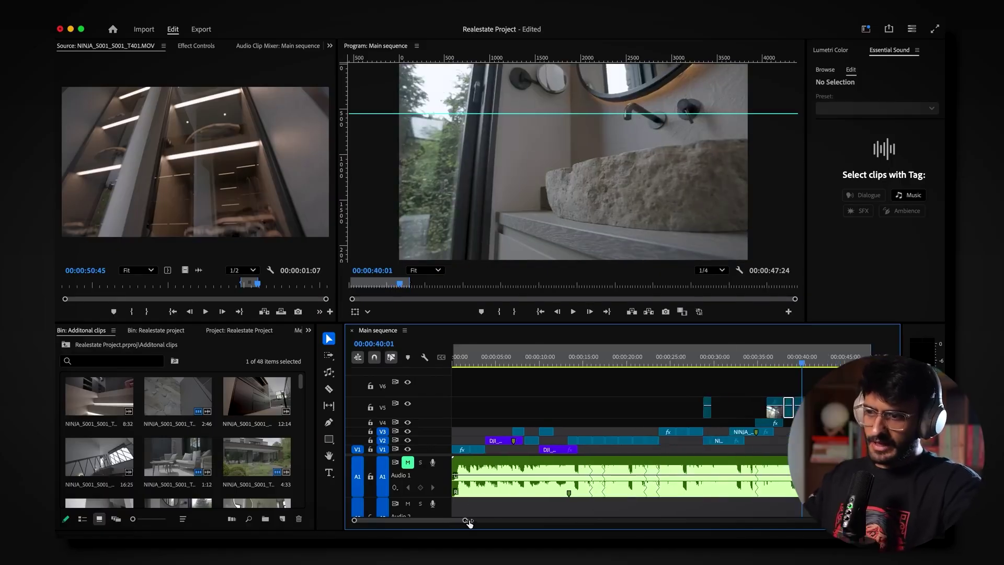
pyautogui.press('=')
pyautogui.press('=')
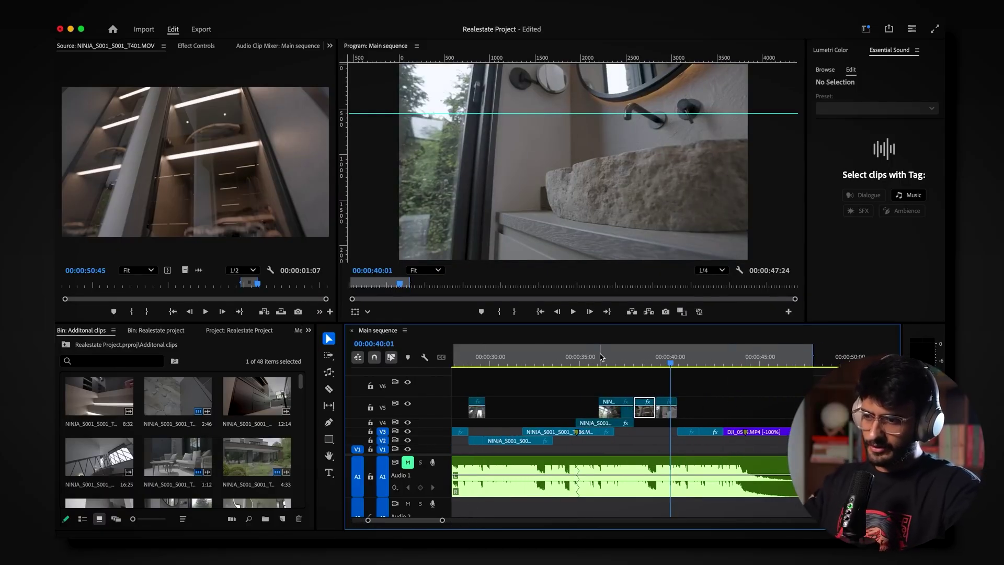
pyautogui.click(688, 363)
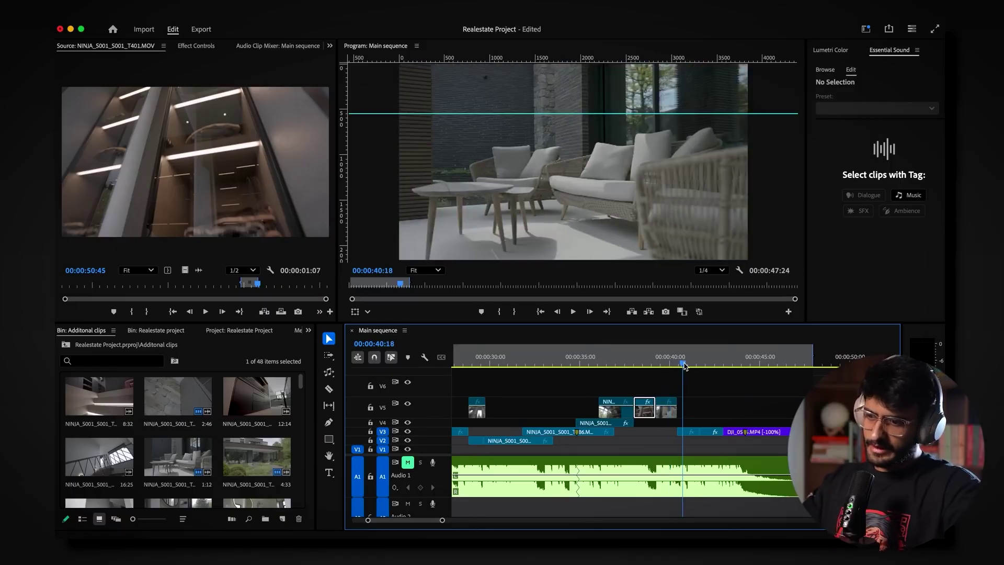
pyautogui.moveTo(693, 369); pyautogui.dragTo(755, 367)
pyautogui.moveTo(441, 520); pyautogui.dragTo(505, 527)
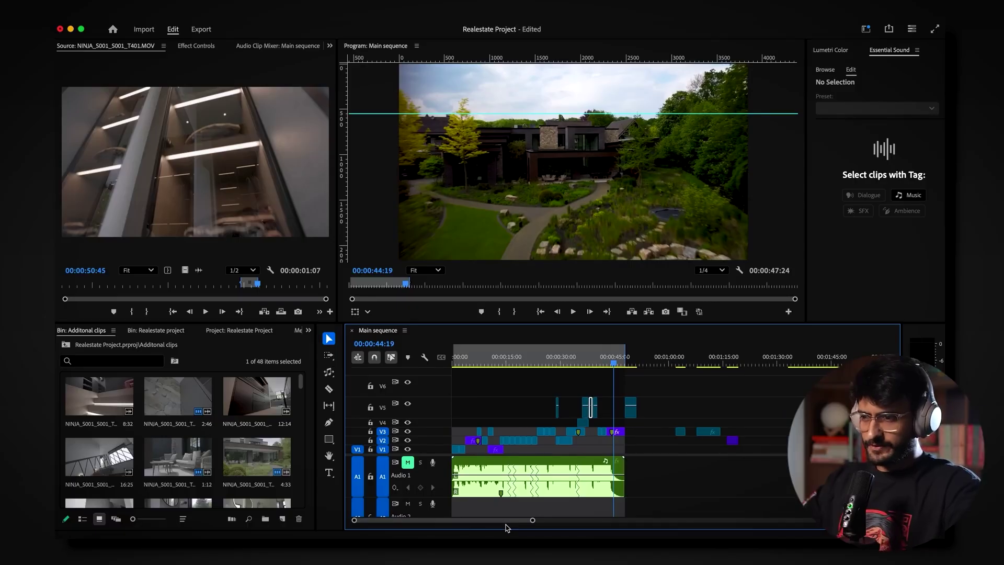
pyautogui.click(492, 405)
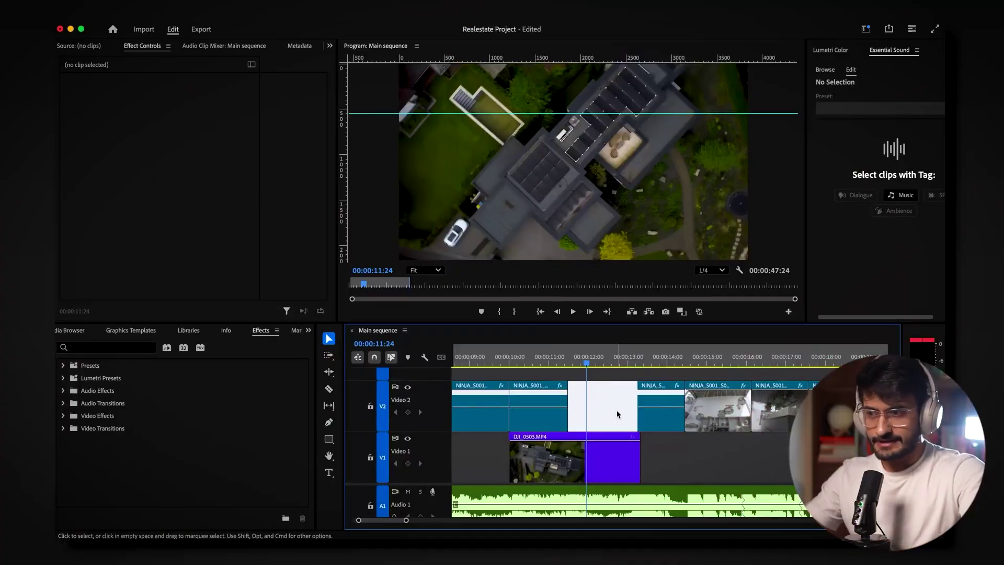
pyautogui.moveTo(590, 366); pyautogui.dragTo(656, 385)
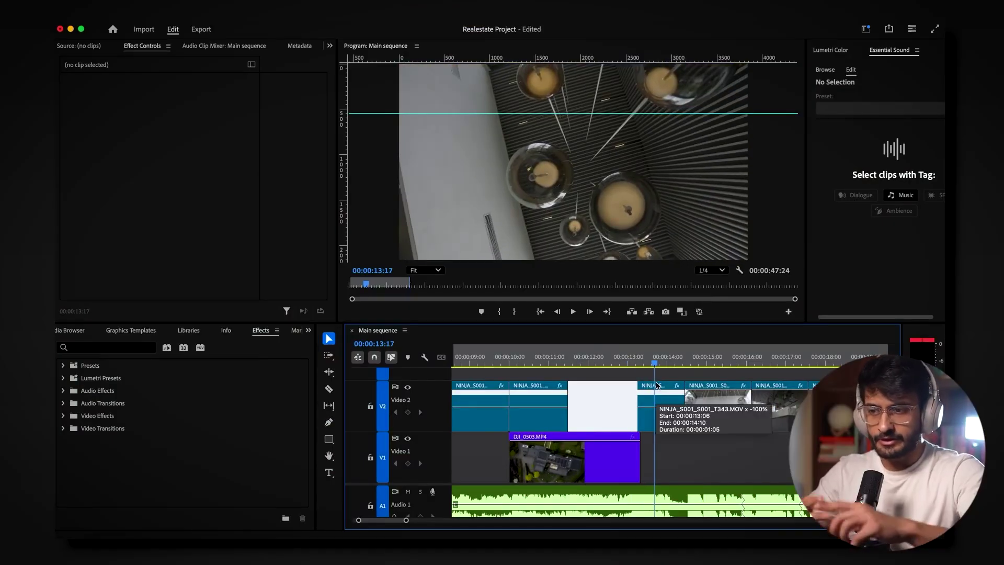
pyautogui.moveTo(608, 361); pyautogui.dragTo(629, 365)
pyautogui.moveTo(406, 521)
pyautogui.mouseDown()
pyautogui.moveTo(416, 521)
pyautogui.moveTo(395, 520)
pyautogui.mouseUp()
# Step: Show the Time Remapping speed line on DJI_0503 and raise its speed slightly
pyautogui.click(669, 458)
pyautogui.rightClick(682, 436)
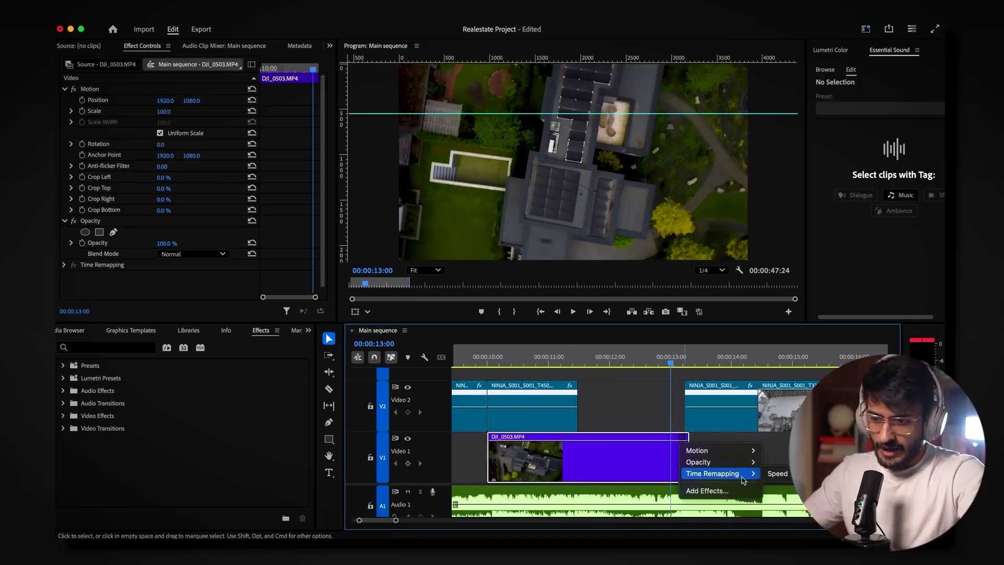
pyautogui.click(773, 473)
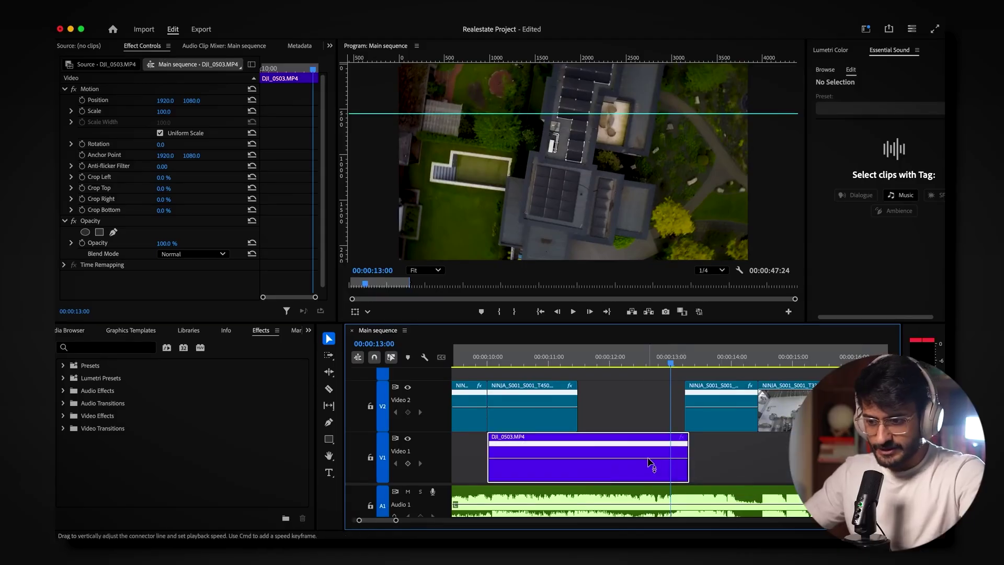
pyautogui.moveTo(647, 458)
pyautogui.mouseDown()
pyautogui.moveTo(647, 467)
pyautogui.moveTo(647, 458)
pyautogui.mouseUp()
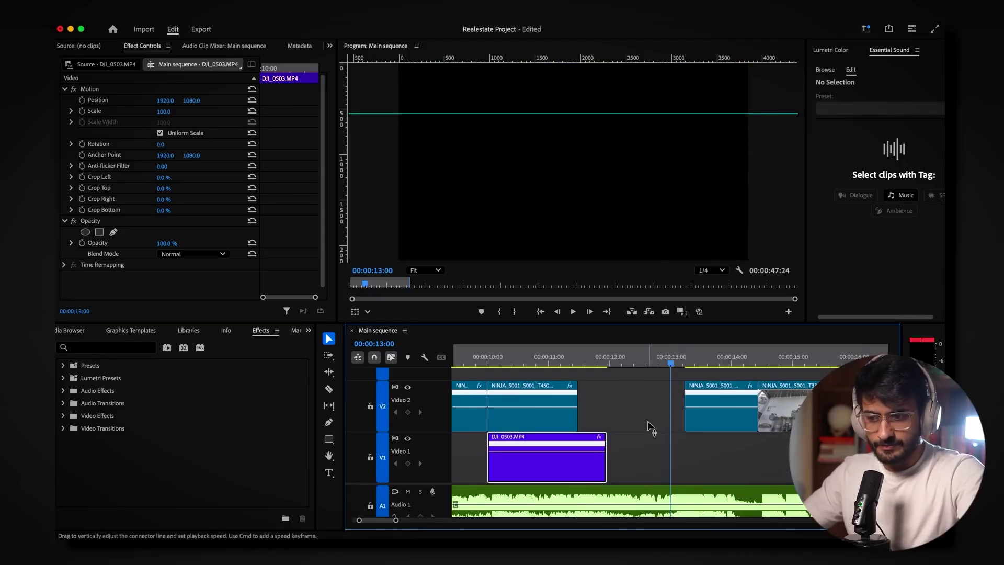
# Step: Add a speed keyframe on DJI_0503 at 12:12 with the Pen tool
pyautogui.click(640, 365)
pyautogui.press('p')
pyautogui.click(640, 460)
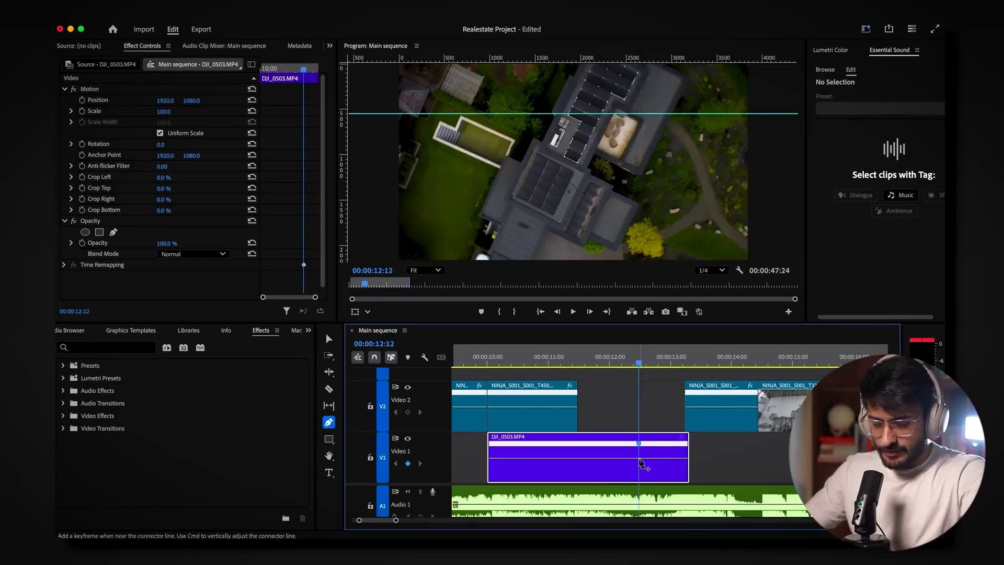
pyautogui.press('super+z')
pyautogui.press('v')
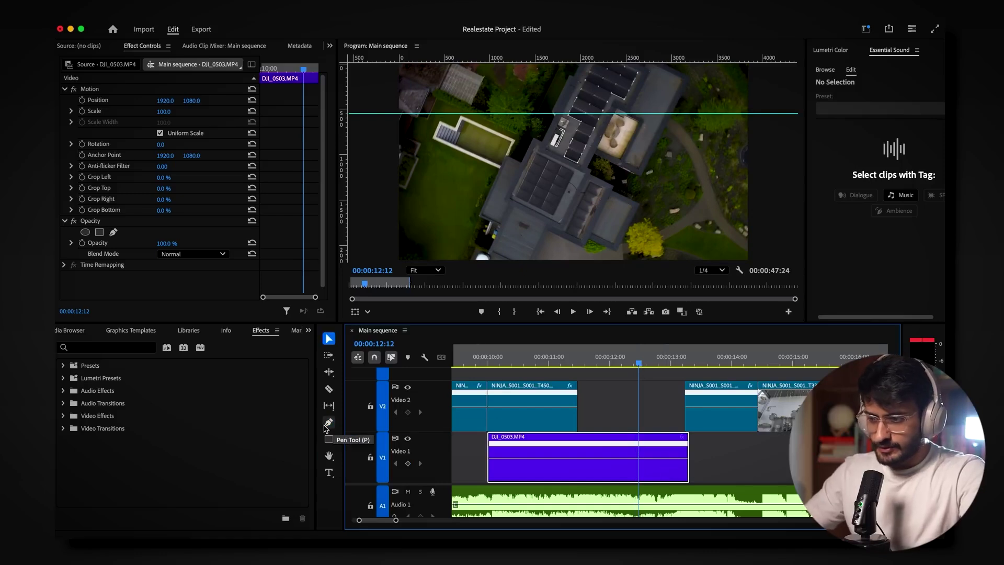
pyautogui.click(329, 423)
pyautogui.click(636, 460)
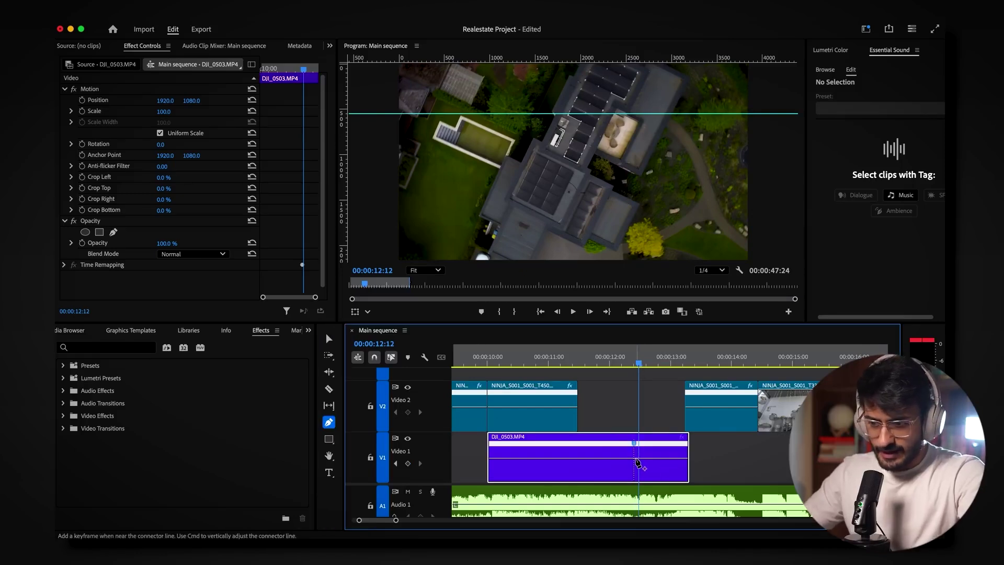
pyautogui.press('v')
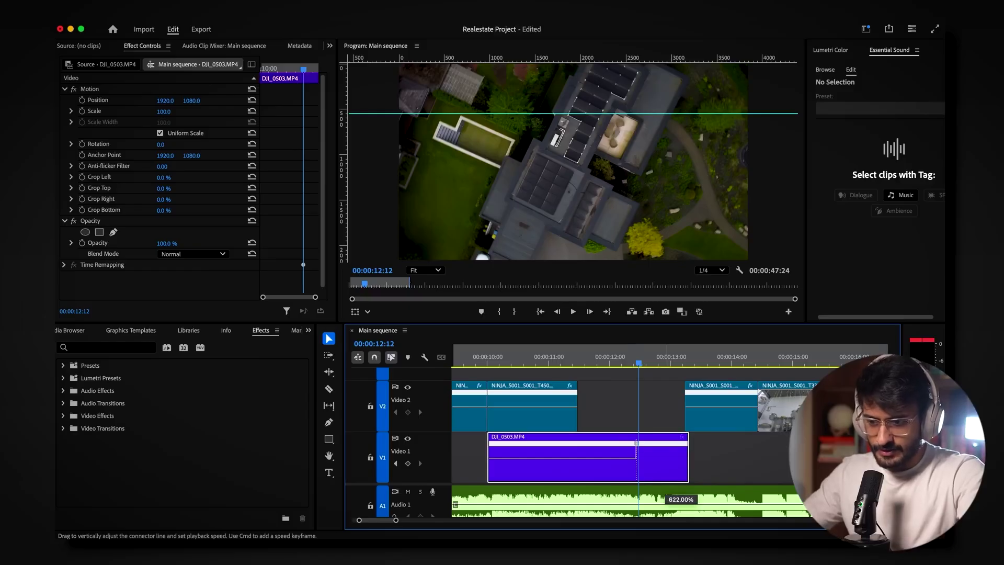
# Step: Speed up the section after 12:12, split the keyframe into an eased ramp, and review it
pyautogui.moveTo(688, 465); pyautogui.dragTo(685, 466)
pyautogui.moveTo(638, 443); pyautogui.dragTo(674, 445)
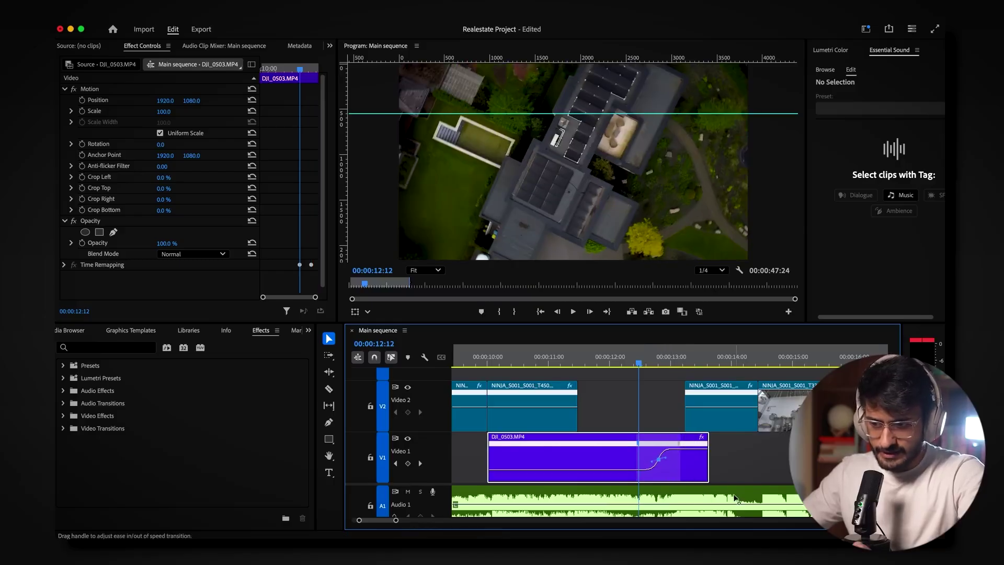
pyautogui.moveTo(681, 449); pyautogui.dragTo(684, 448)
pyautogui.click(573, 312)
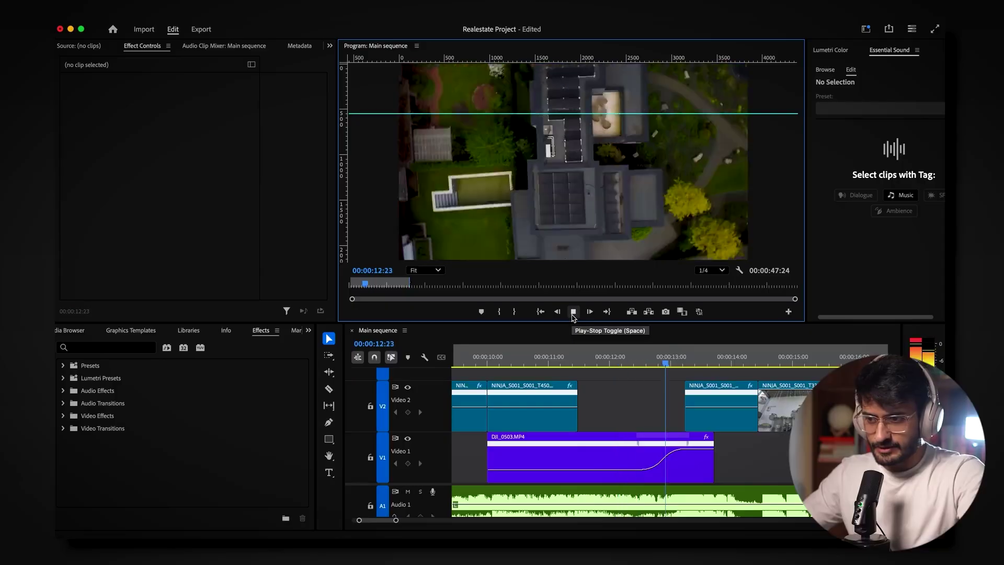
pyautogui.moveTo(664, 451); pyautogui.dragTo(685, 447)
pyautogui.moveTo(682, 361); pyautogui.dragTo(732, 372)
pyautogui.click(730, 425)
# Step: Reverse the NINJA clip at 50% speed, move it up to V6 and lengthen it
pyautogui.rightClick(731, 426)
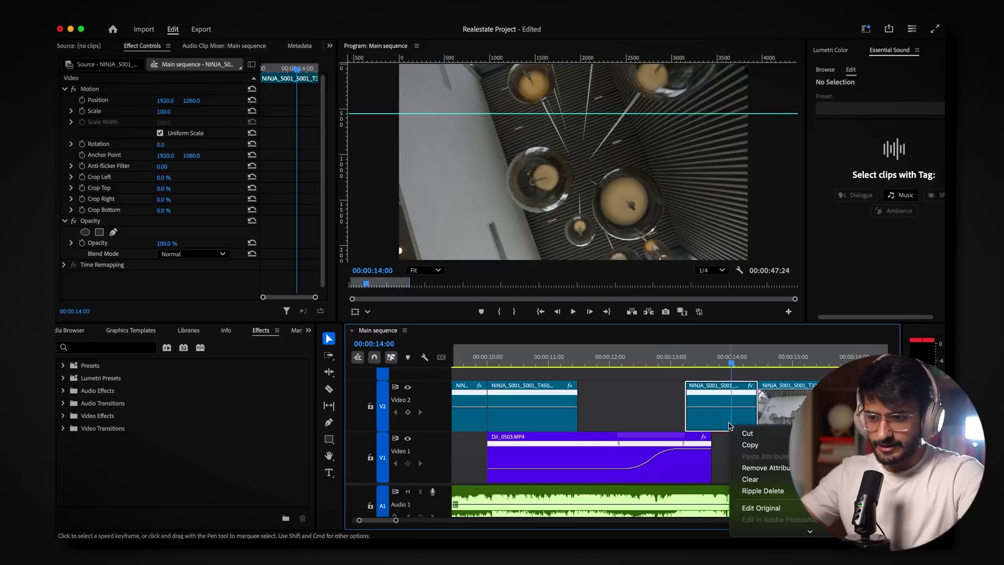
pyautogui.click(769, 501)
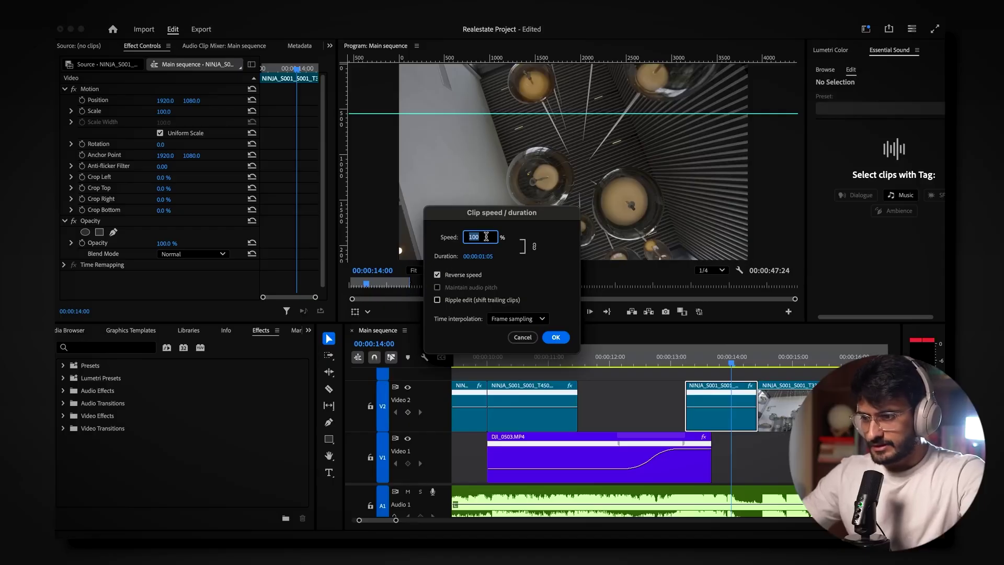
pyautogui.press('Return')
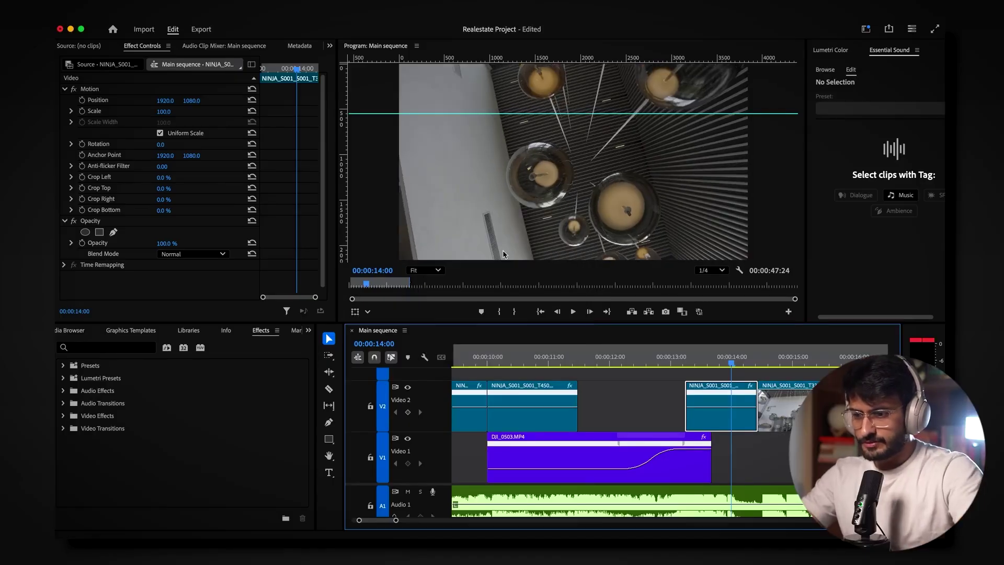
pyautogui.moveTo(396, 520); pyautogui.dragTo(432, 519)
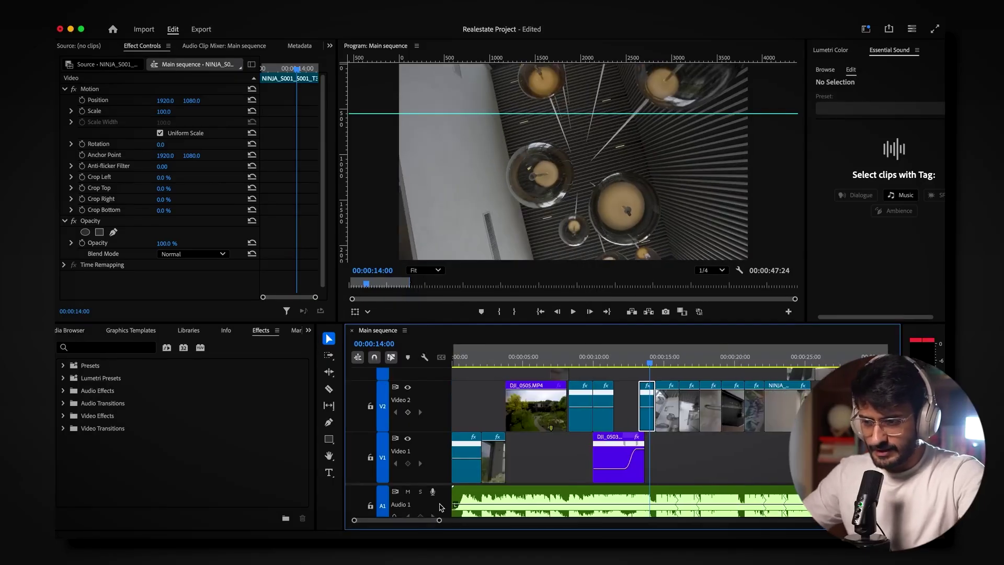
pyautogui.hotkey('shift', '-')
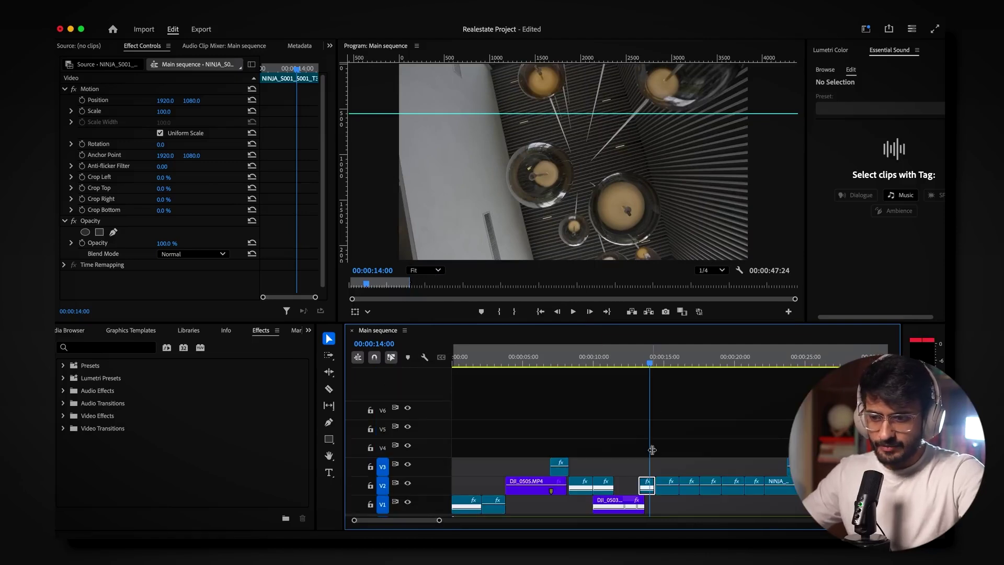
pyautogui.moveTo(646, 481)
pyautogui.mouseDown()
pyautogui.moveTo(640, 411)
pyautogui.moveTo(651, 477)
pyautogui.mouseUp()
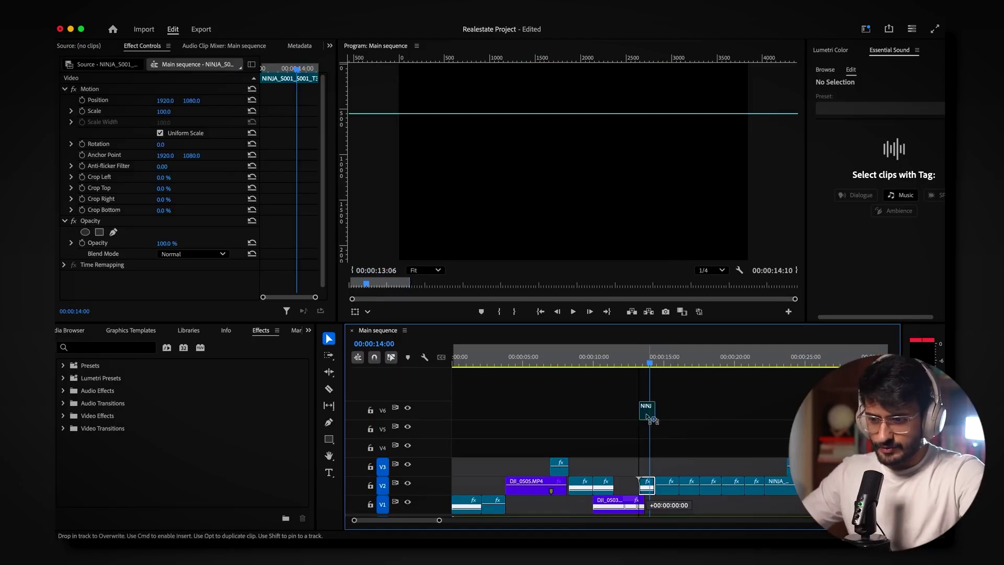
pyautogui.moveTo(651, 418); pyautogui.dragTo(580, 411)
# Step: Nest the V6 clip as Nested Sequence 01 and reposition it near 13:04
pyautogui.click(601, 411)
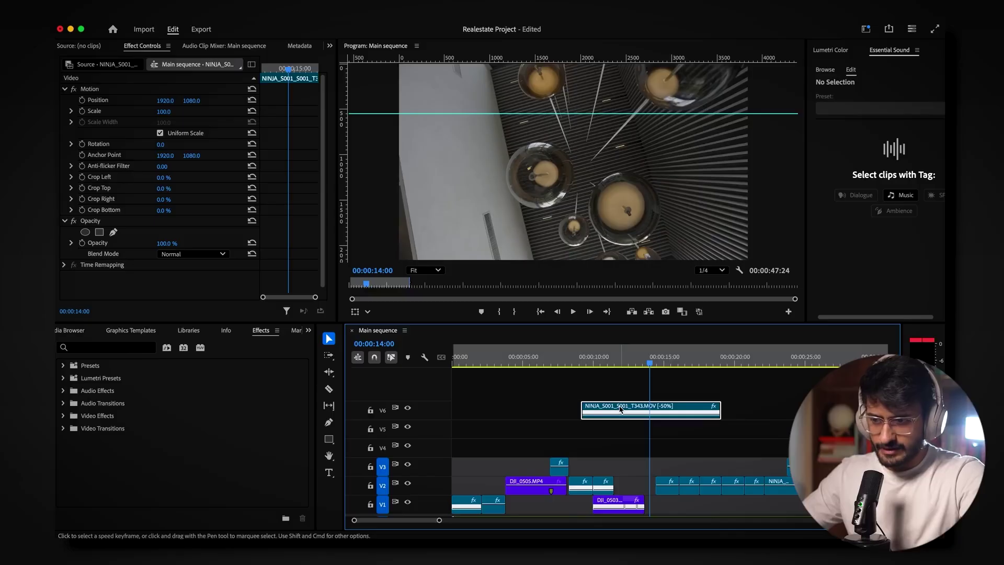
pyautogui.rightClick(621, 409)
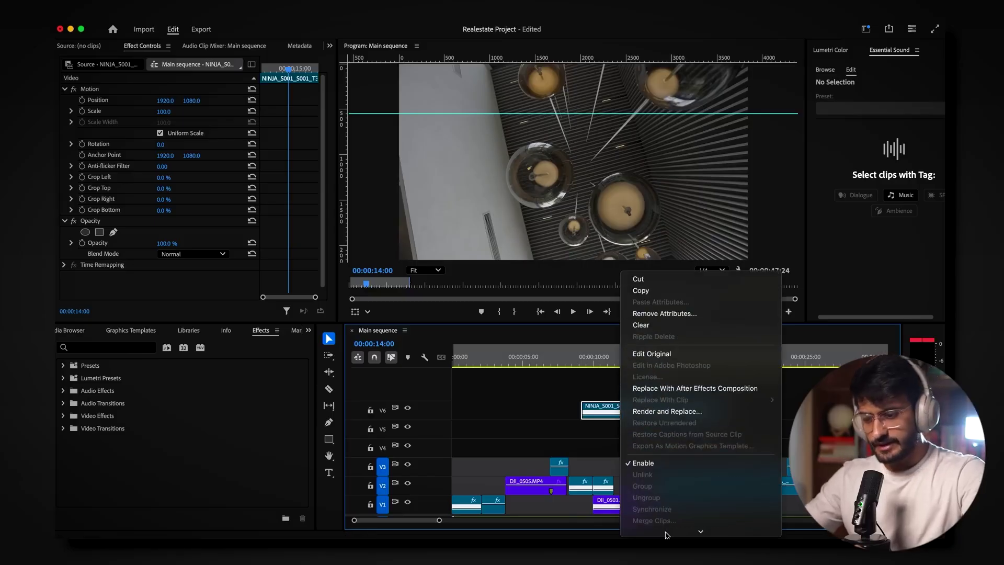
pyautogui.click(669, 510)
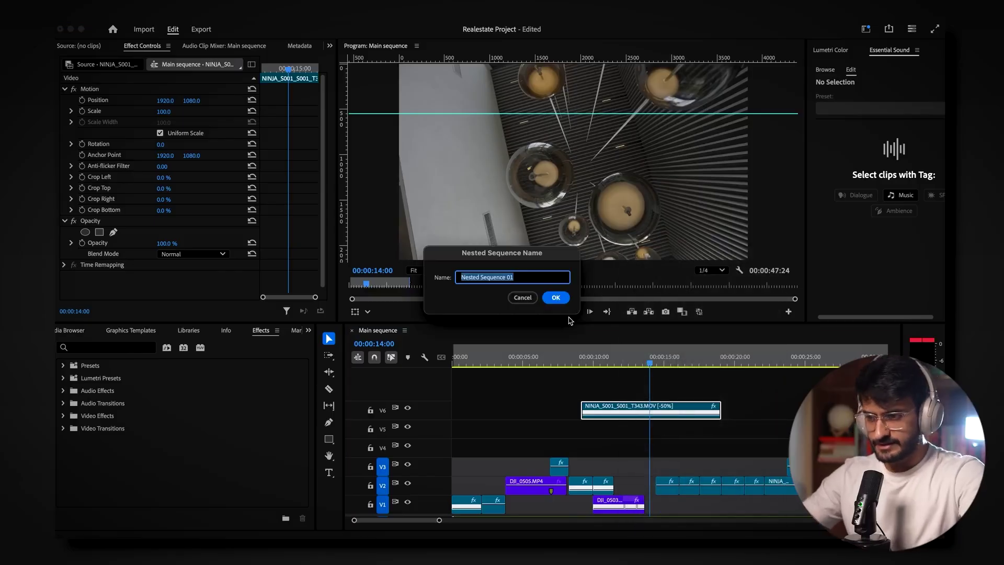
pyautogui.click(555, 297)
pyautogui.moveTo(639, 418); pyautogui.dragTo(701, 419)
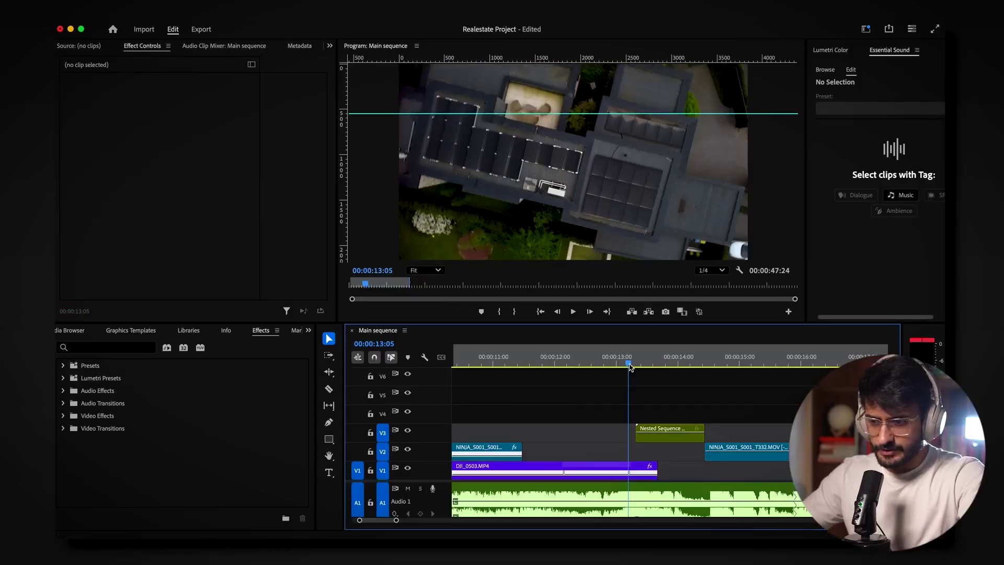
pyautogui.moveTo(630, 367); pyautogui.dragTo(627, 366)
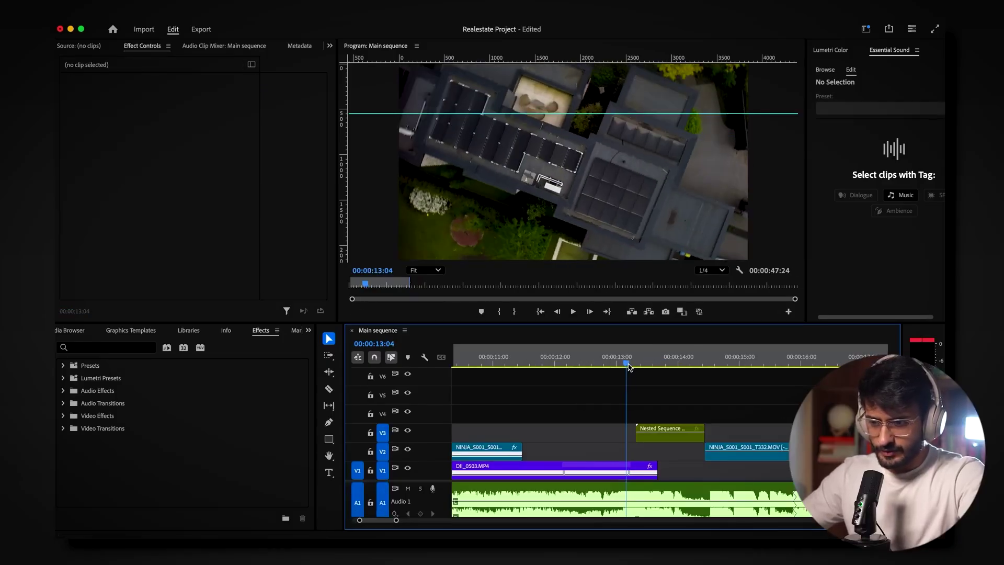
# Step: Move Nested Sequence 01 onto V2 and show its Time Remapping speed line
pyautogui.moveTo(656, 437); pyautogui.dragTo(647, 456)
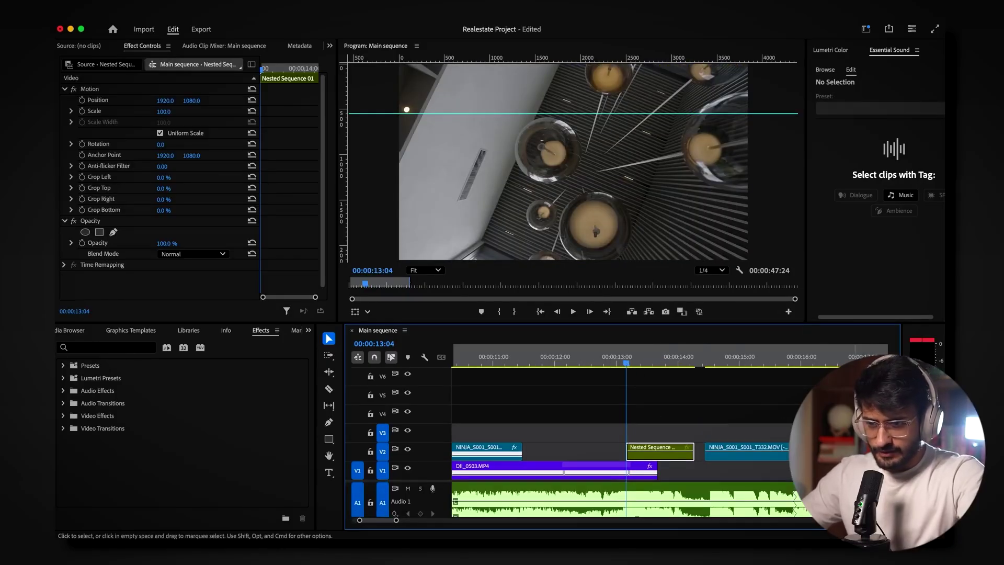
pyautogui.scroll(3, 689, 390)
pyautogui.rightClick(689, 389)
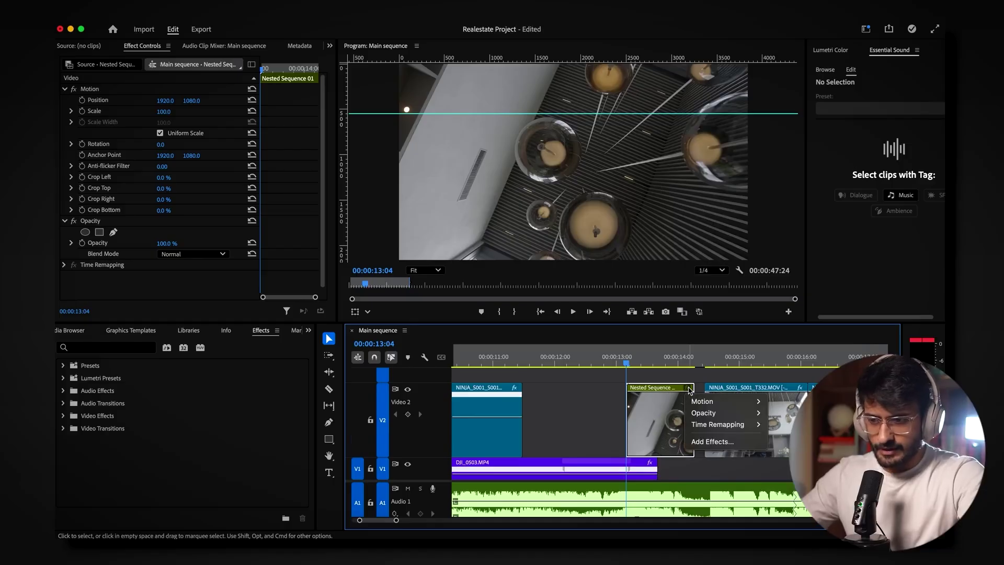
pyautogui.moveTo(713, 430)
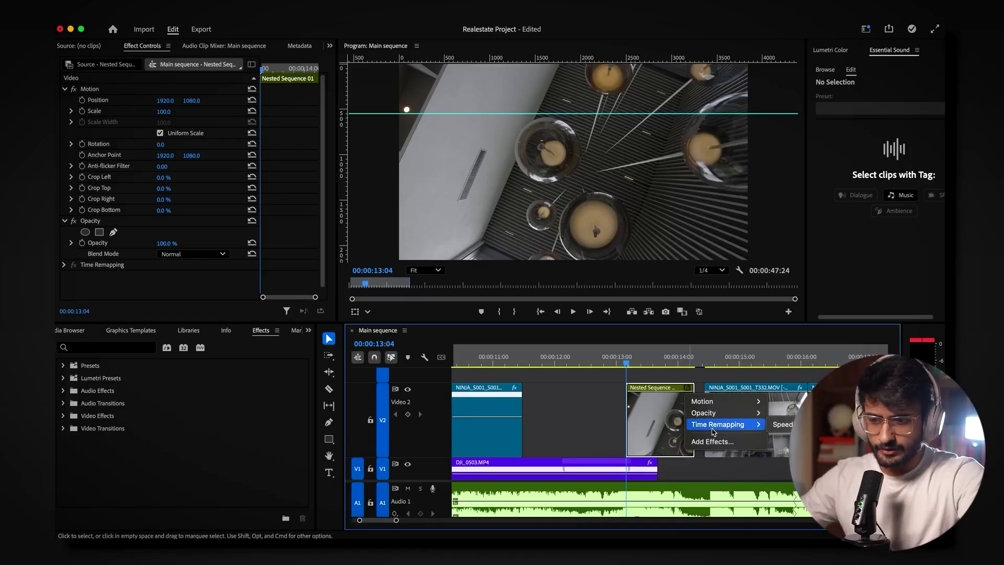
pyautogui.click(782, 425)
pyautogui.moveTo(693, 426); pyautogui.dragTo(704, 428)
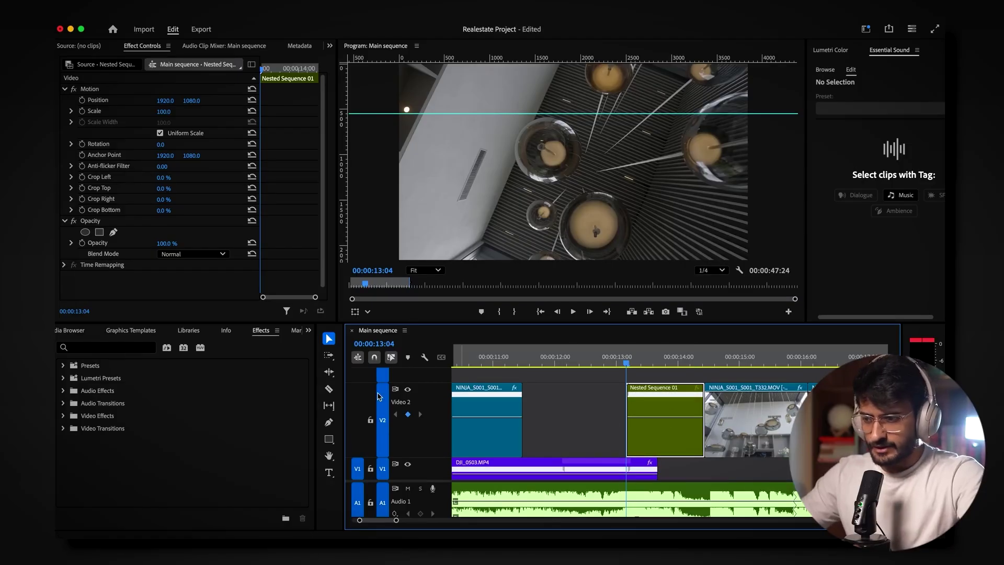
# Step: Raise the nested clip's speed, split the keyframe into a gradual ramp, and preview the cut
pyautogui.press('p')
pyautogui.press('v')
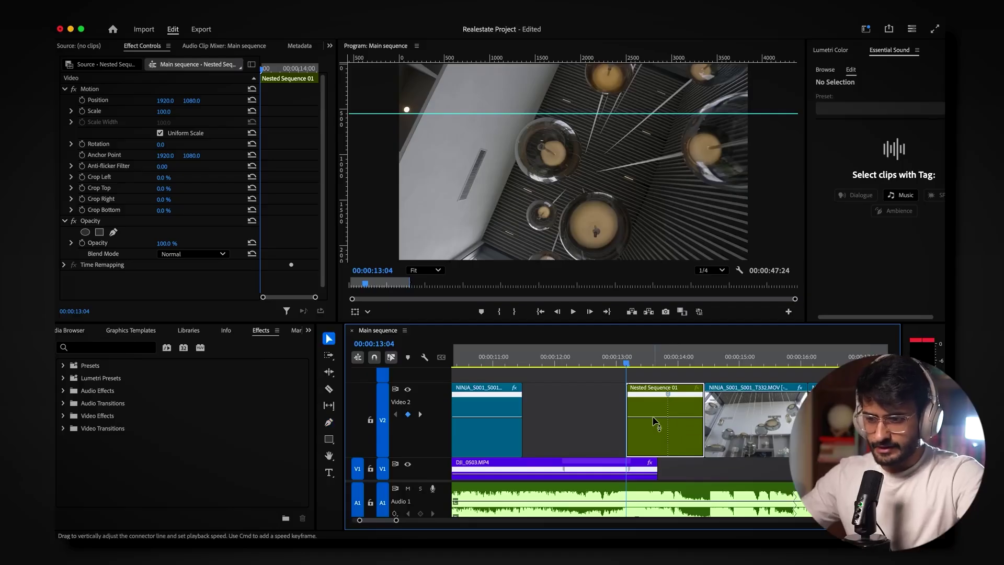
pyautogui.moveTo(654, 274); pyautogui.dragTo(655, 274)
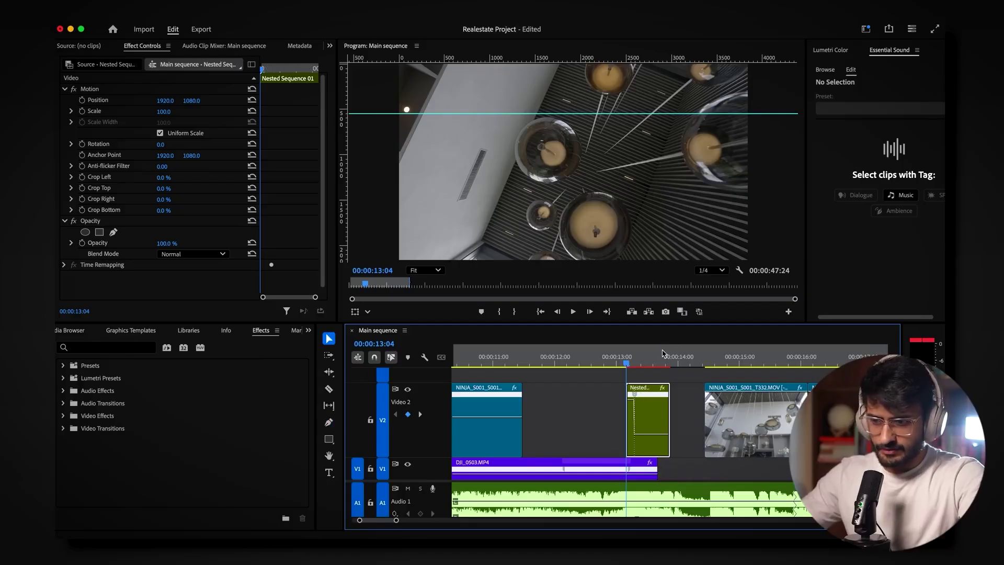
pyautogui.moveTo(635, 396); pyautogui.dragTo(664, 402)
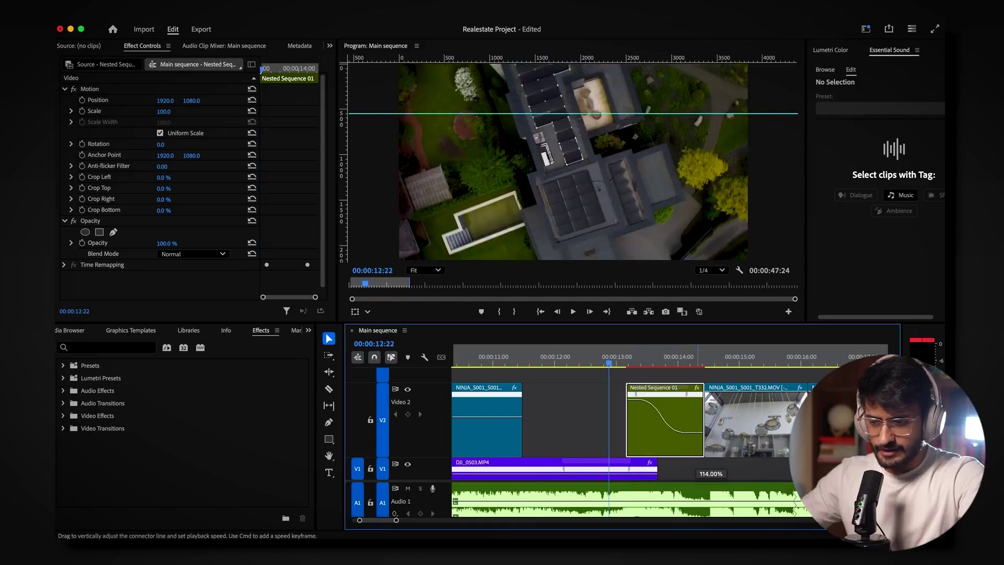
pyautogui.moveTo(698, 433); pyautogui.dragTo(695, 411)
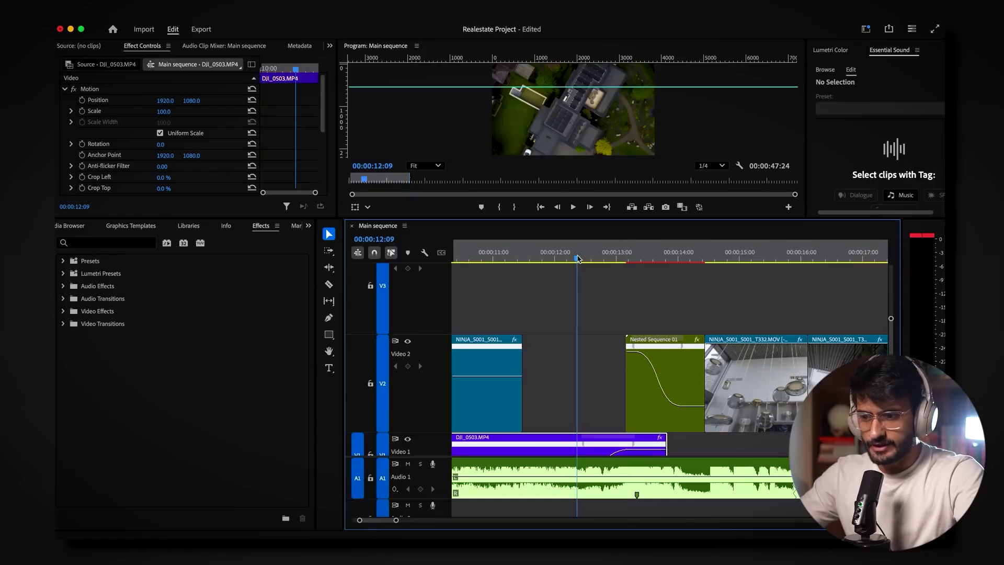
pyautogui.moveTo(577, 257)
pyautogui.mouseDown()
pyautogui.moveTo(683, 263)
pyautogui.moveTo(581, 264)
pyautogui.mouseUp()
pyautogui.click(308, 225)
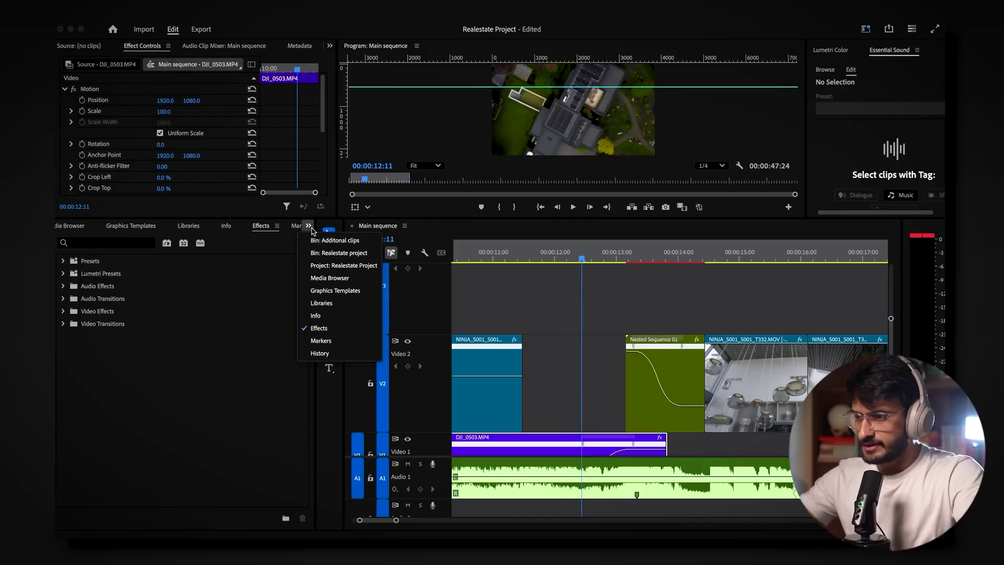
# Step: Place an Adjustment Layer on V3 over the transition, cut at 14:00 and delete the excess
pyautogui.click(335, 237)
pyautogui.moveTo(178, 356); pyautogui.dragTo(582, 313)
pyautogui.press('c')
pyautogui.click(685, 308)
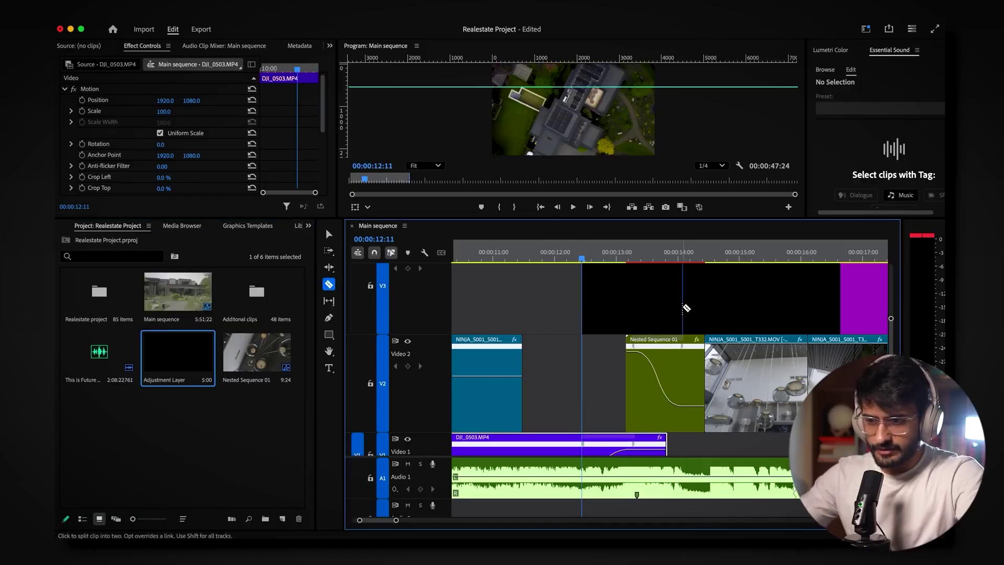
pyautogui.press('v')
pyautogui.click(765, 297)
pyautogui.press('Delete')
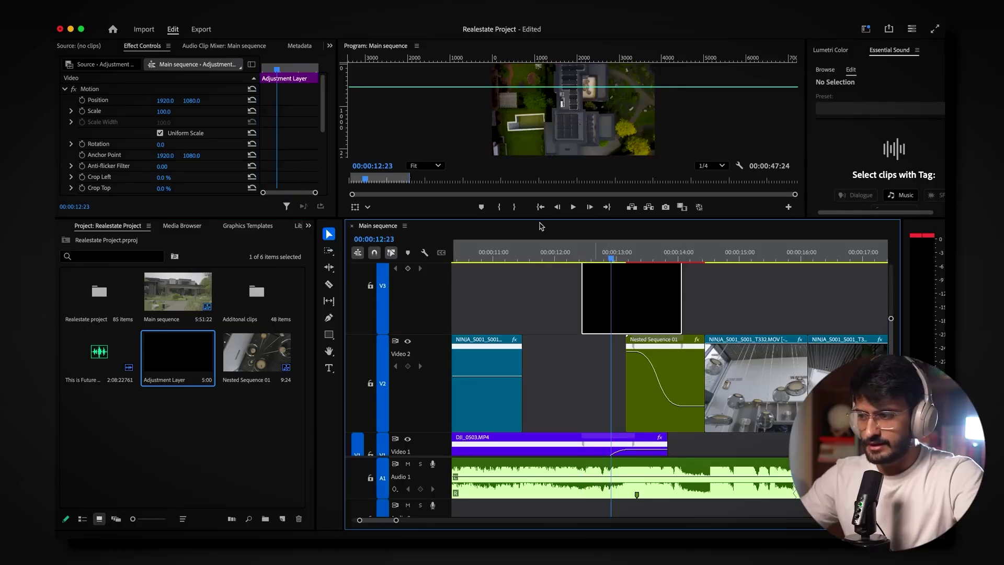
# Step: Apply Directional Blur to the adjustment layer with 90° direction and start Blur Length keyframing
pyautogui.click(308, 225)
pyautogui.click(332, 327)
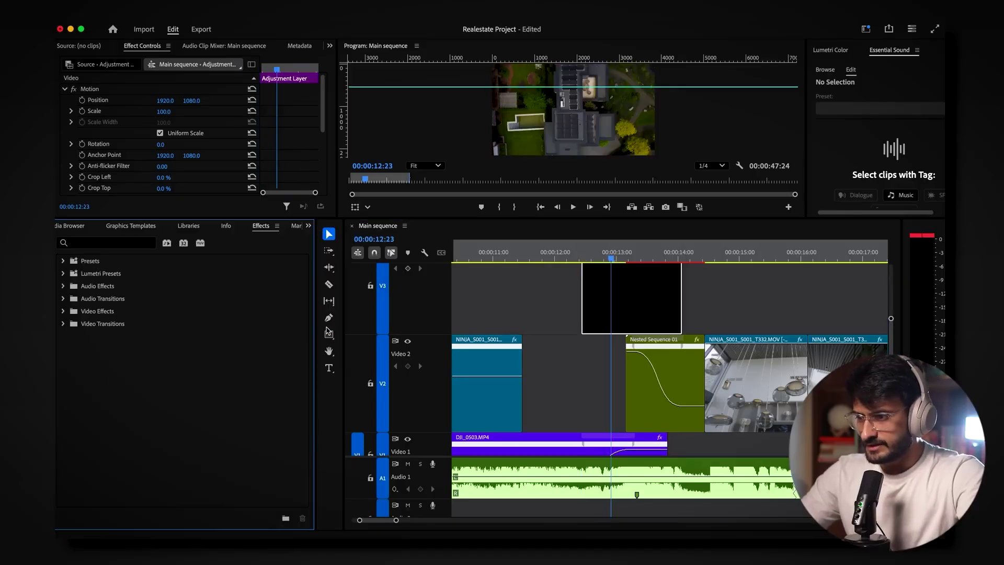
pyautogui.moveTo(112, 336); pyautogui.dragTo(392, 313)
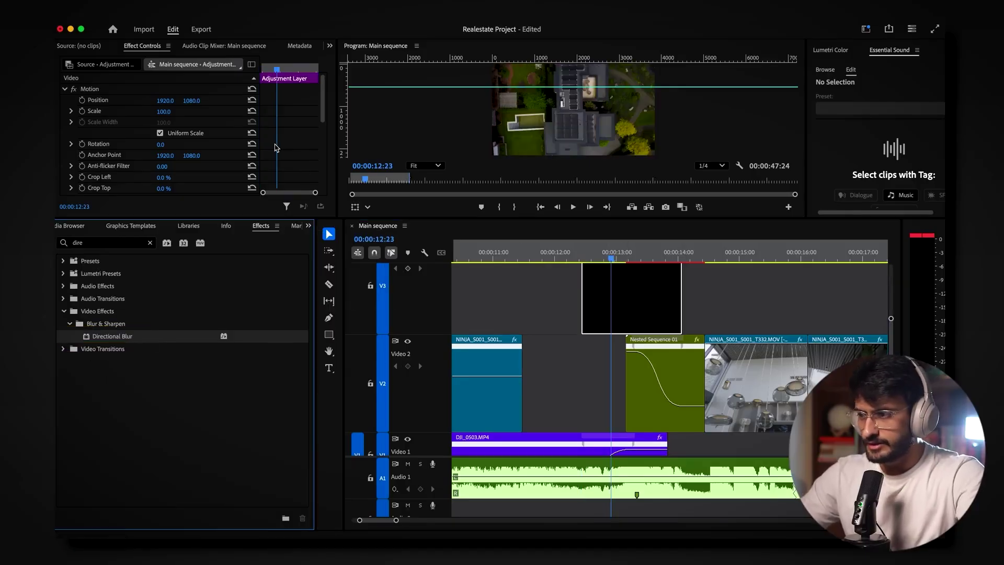
pyautogui.moveTo(276, 148); pyautogui.dragTo(276, 148)
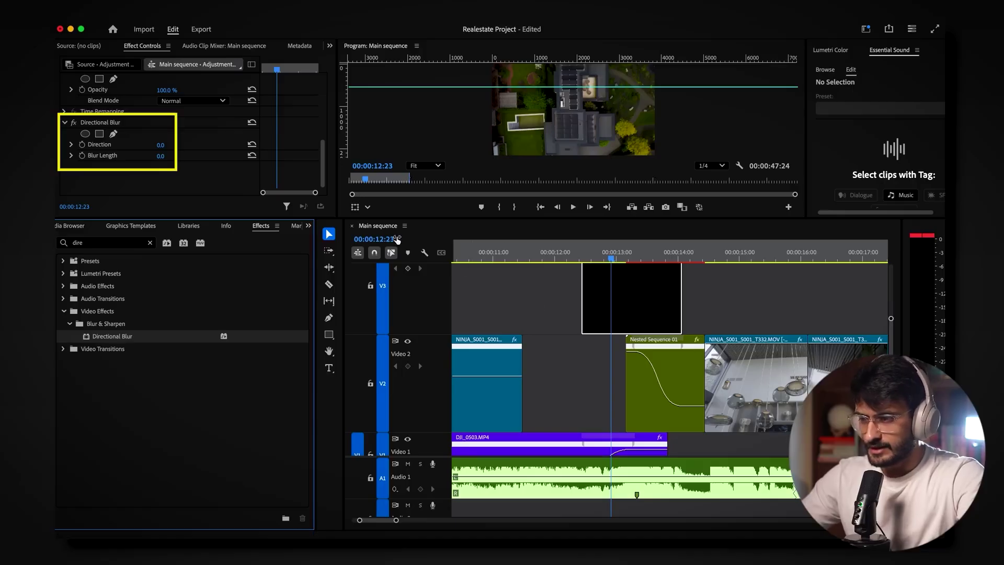
pyautogui.moveTo(588, 257); pyautogui.dragTo(586, 259)
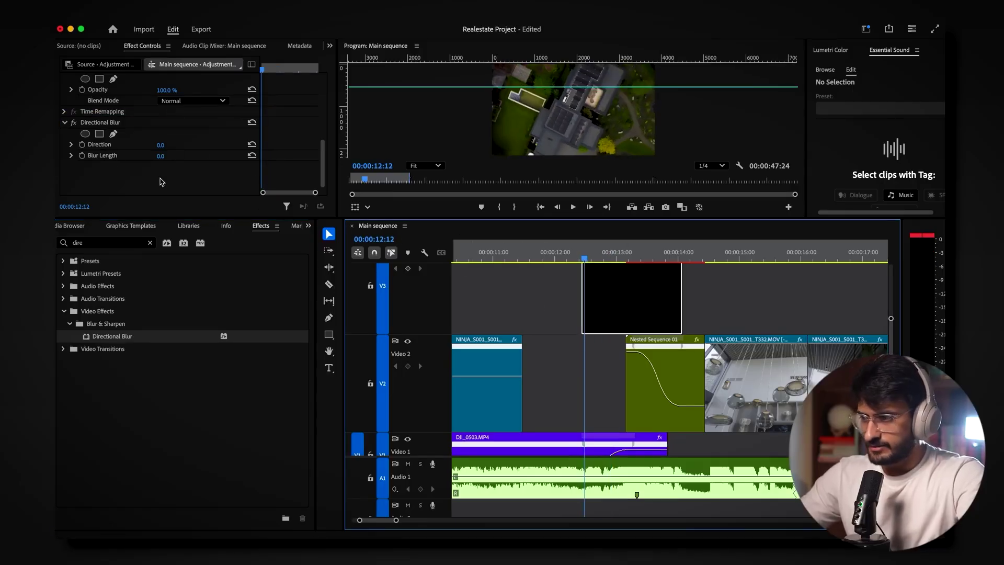
pyautogui.click(79, 158)
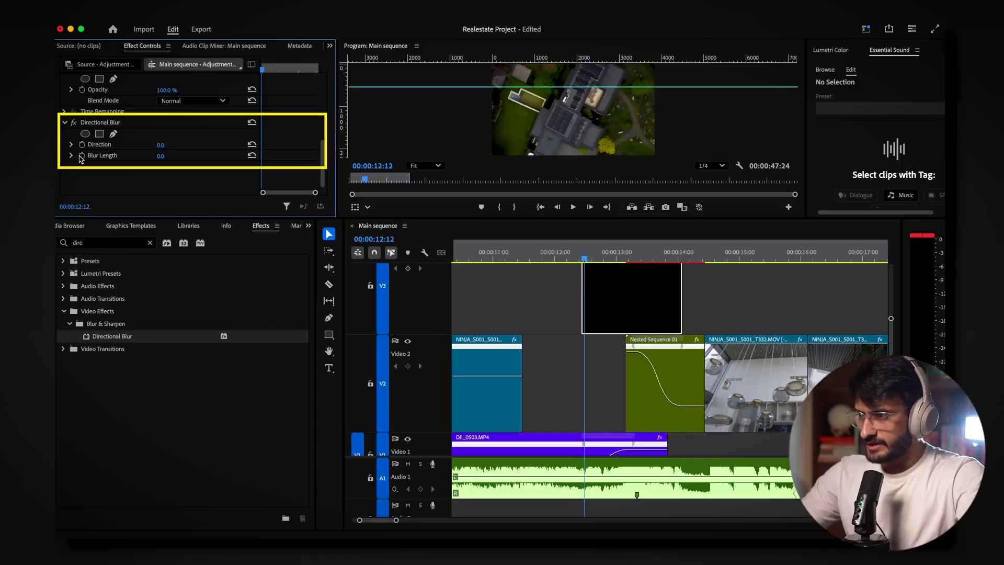
pyautogui.press('Return')
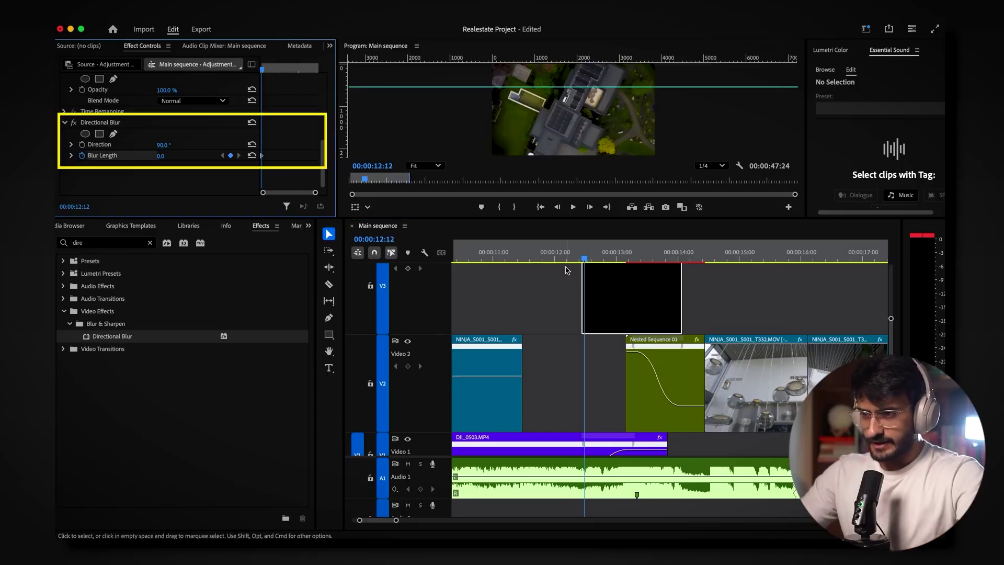
# Step: Keyframe Blur Length at 15 mid-transition and back to 0 further along
pyautogui.moveTo(611, 259); pyautogui.dragTo(625, 260)
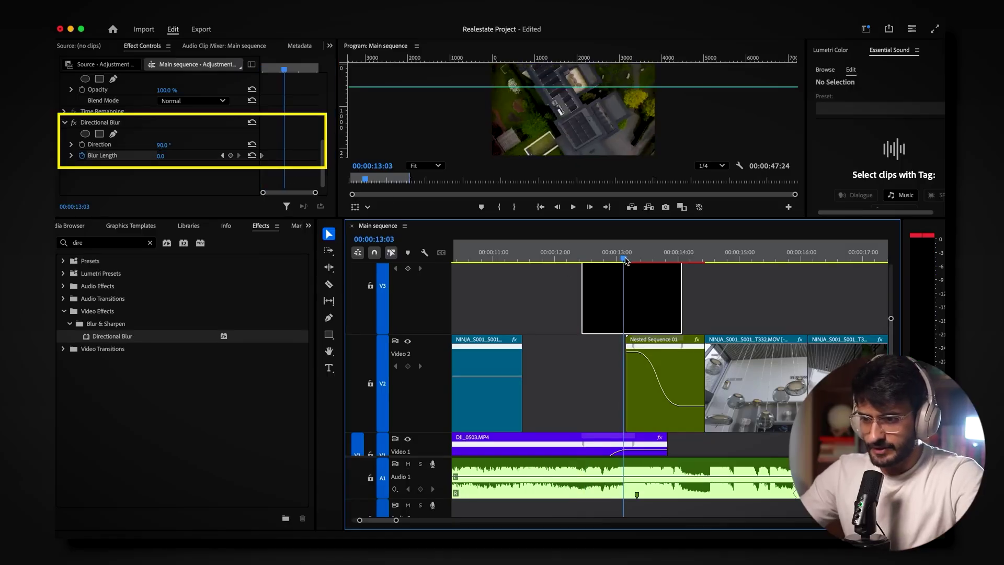
pyautogui.click(163, 157)
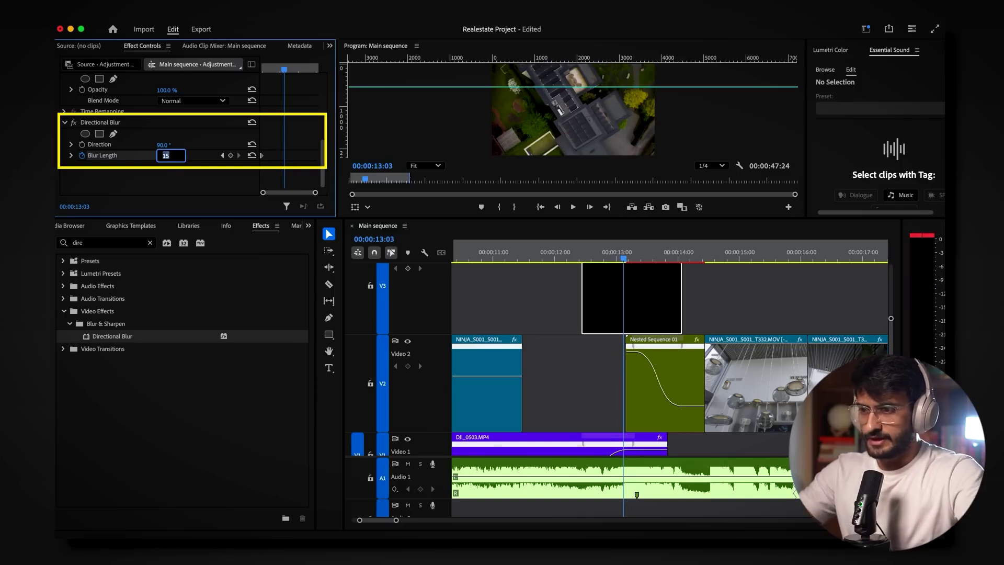
pyautogui.press('Return')
pyautogui.moveTo(625, 255); pyautogui.dragTo(670, 269)
pyautogui.press('Left')
pyautogui.click(165, 155)
pyautogui.write('0')
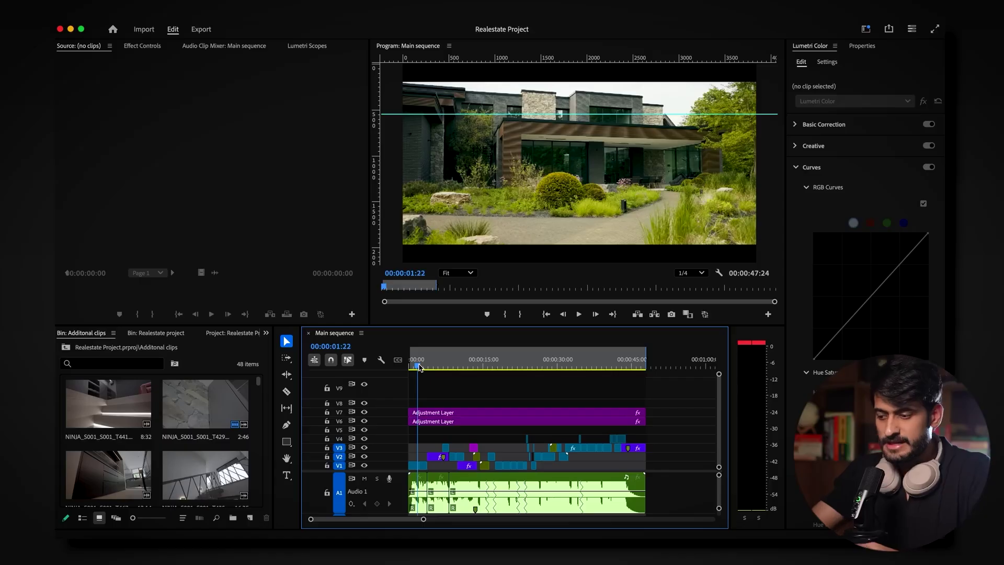
# Step: Inspect the full-length V6–V7 adjustment layers' Lumetri RGB curves and 40% opacity in Effect Controls
pyautogui.moveTo(418, 367); pyautogui.dragTo(390, 375)
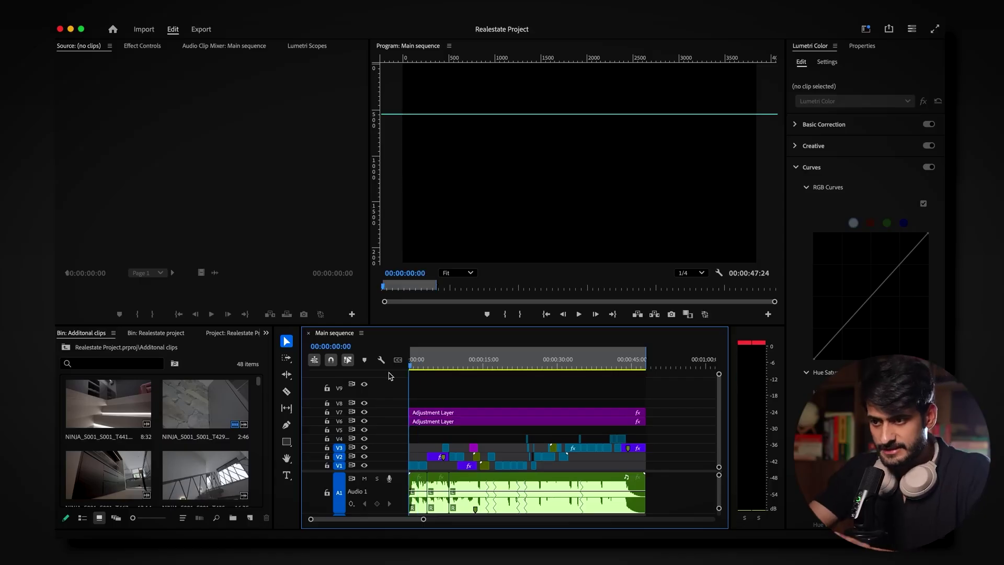
pyautogui.press('d')
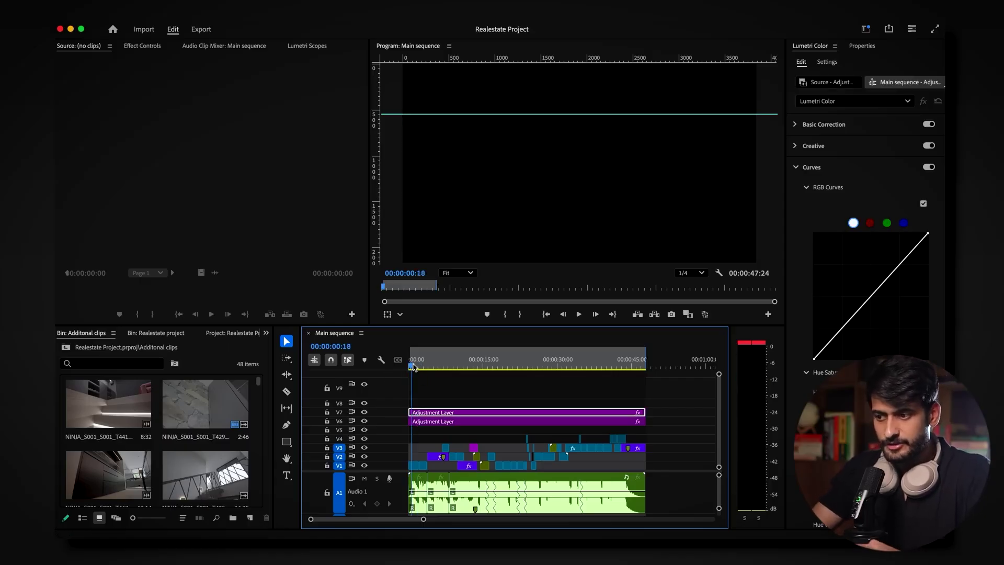
pyautogui.moveTo(412, 367); pyautogui.dragTo(409, 367)
pyautogui.click(435, 406)
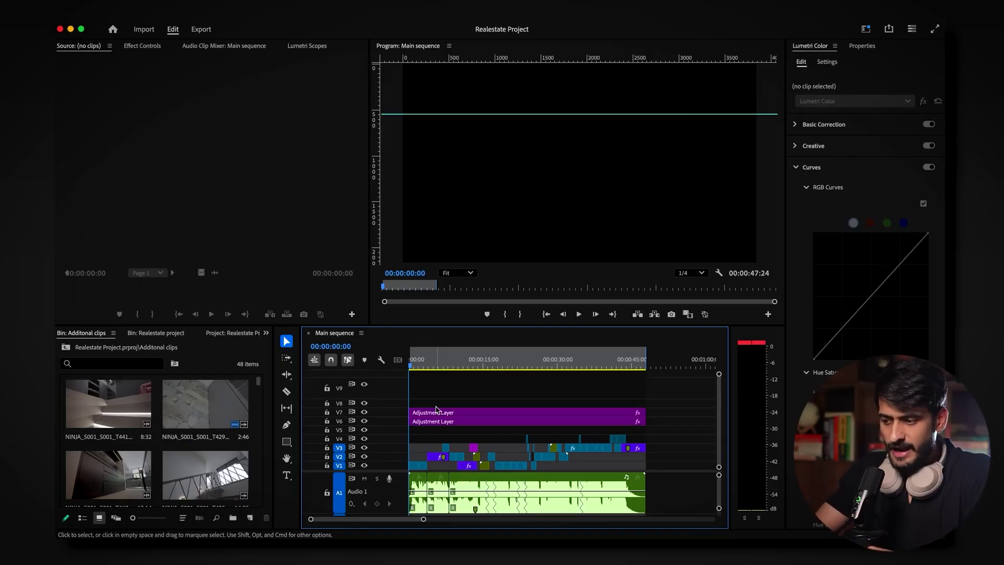
pyautogui.moveTo(413, 364); pyautogui.dragTo(415, 369)
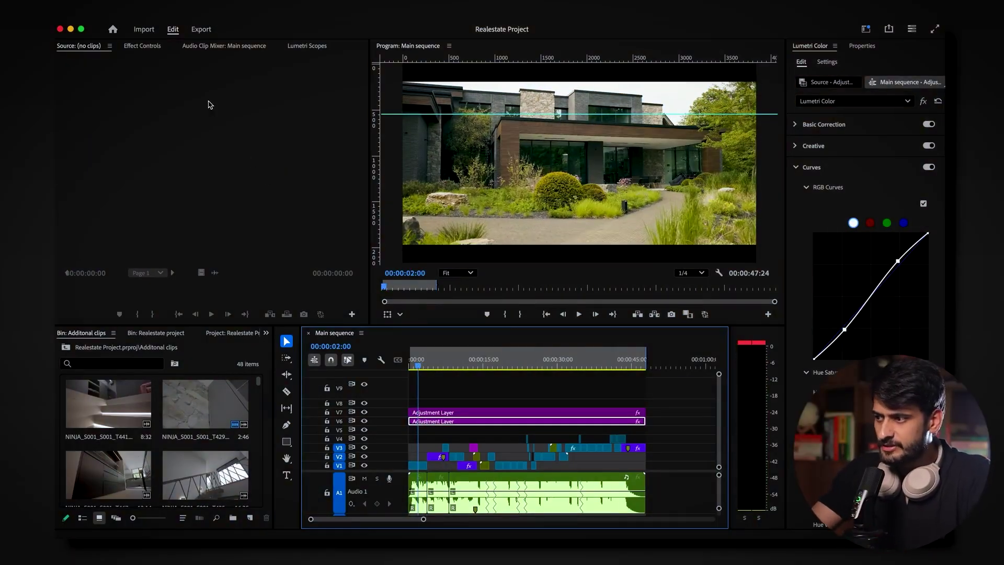
pyautogui.click(157, 53)
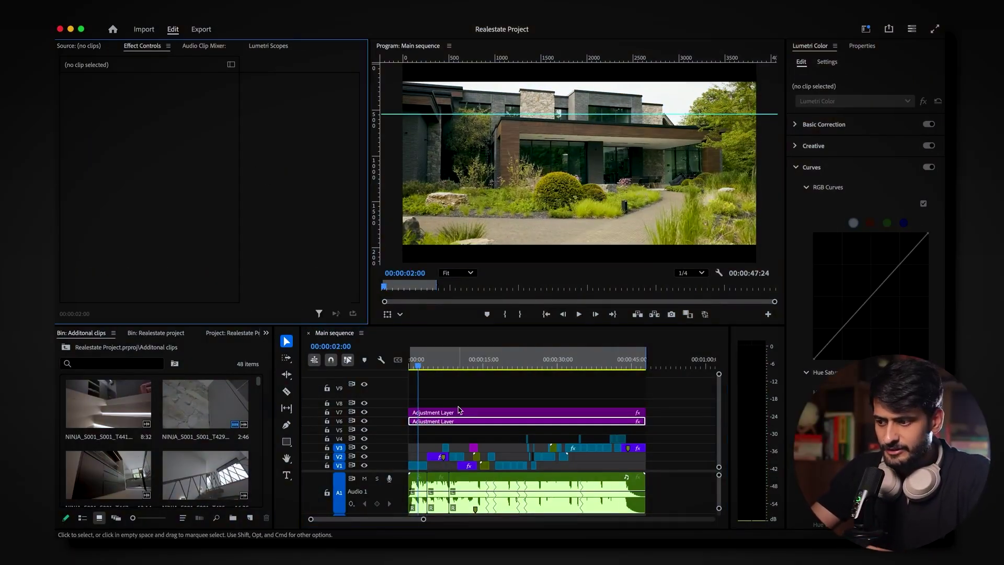
pyautogui.click(424, 372)
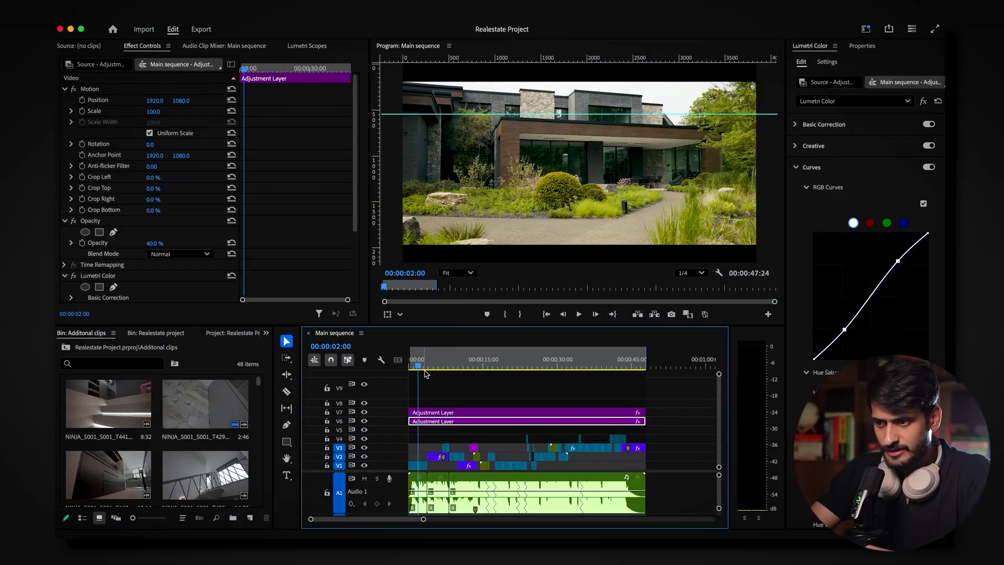
pyautogui.press('space')
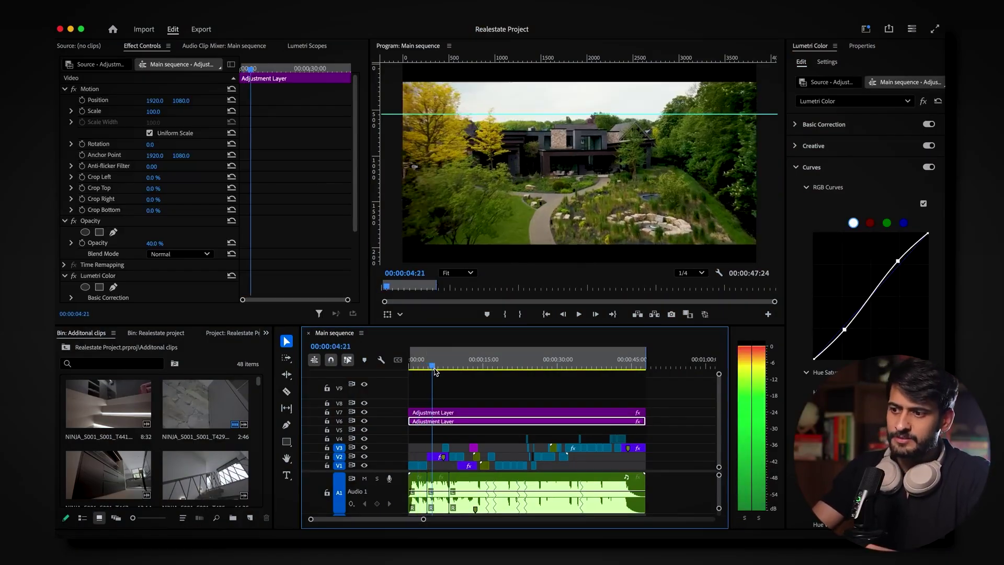
pyautogui.press('space')
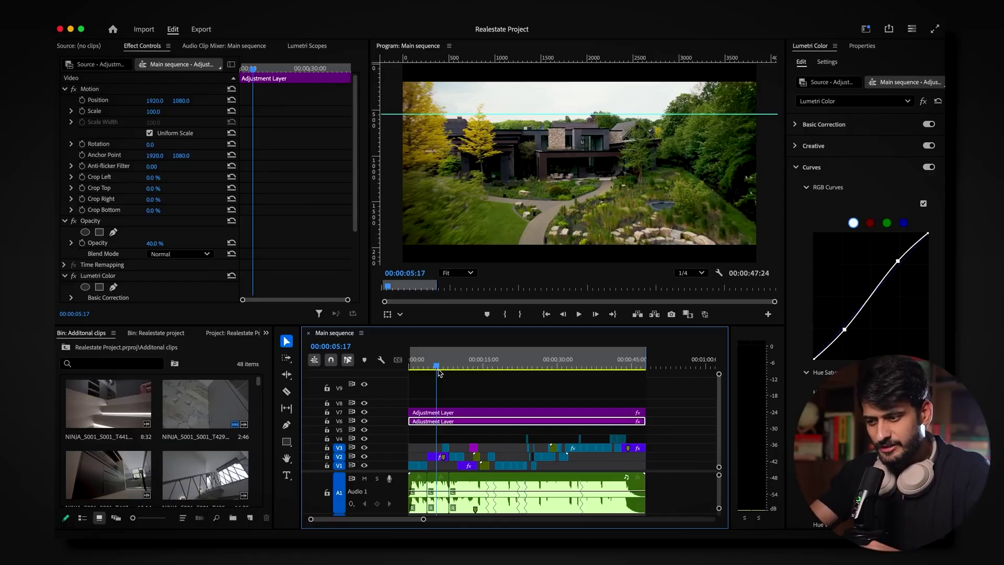
pyautogui.moveTo(441, 366); pyautogui.dragTo(450, 369)
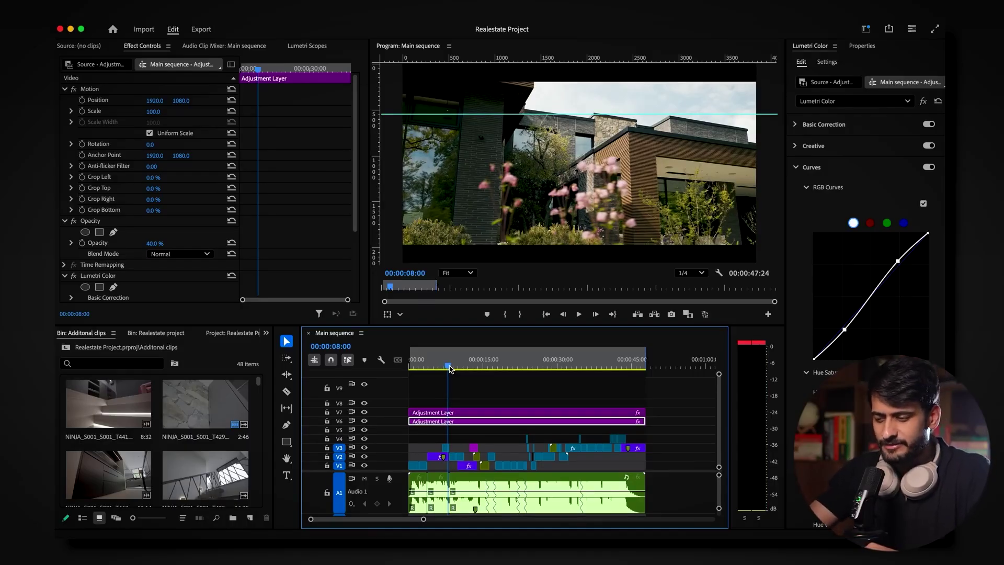
pyautogui.moveTo(449, 370); pyautogui.dragTo(536, 391)
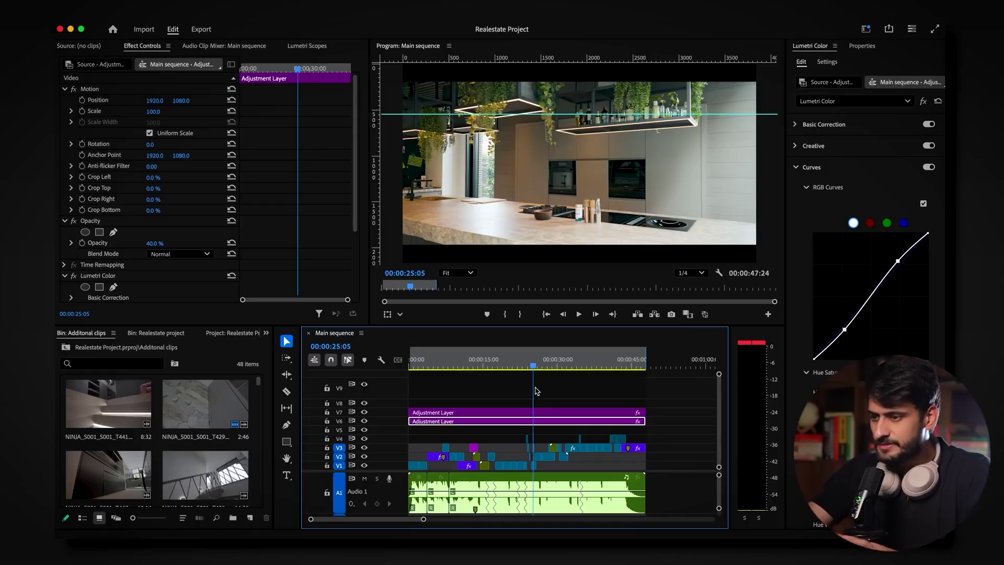
pyautogui.moveTo(535, 366); pyautogui.dragTo(542, 371)
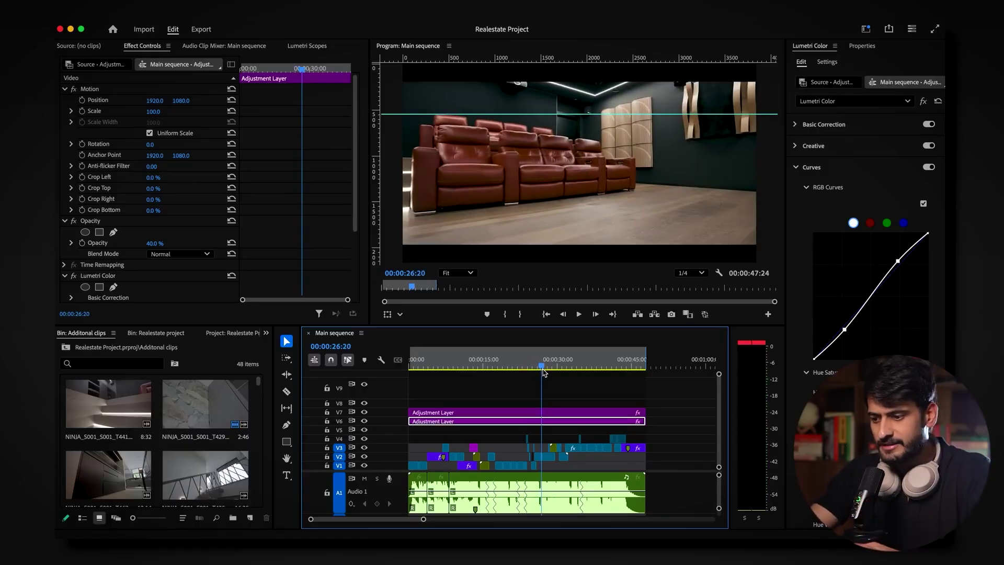
pyautogui.click(551, 376)
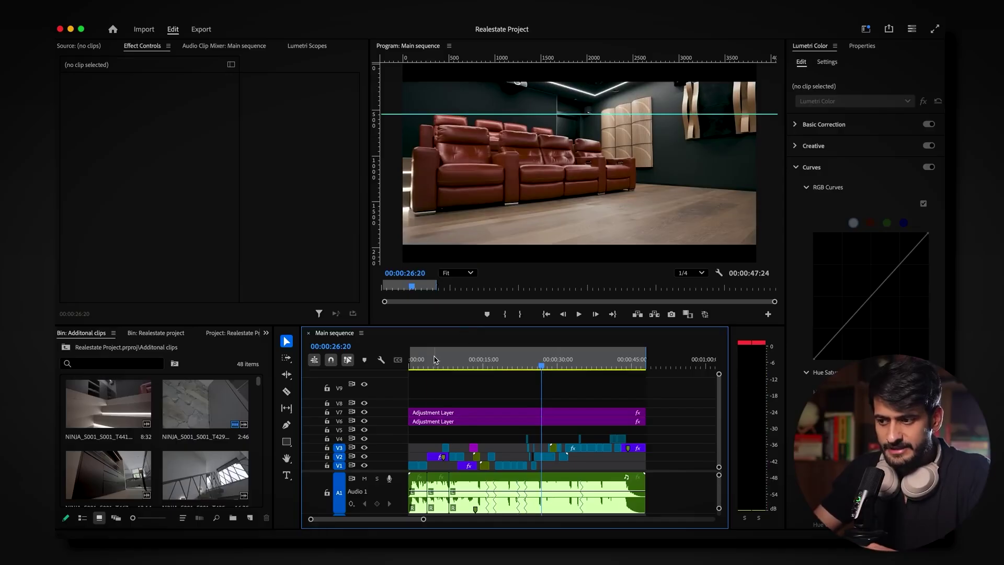
# Step: Scrub the opening, then replace the DJI_0505 drone clip with an After Effects composition
pyautogui.moveTo(432, 362); pyautogui.dragTo(448, 360)
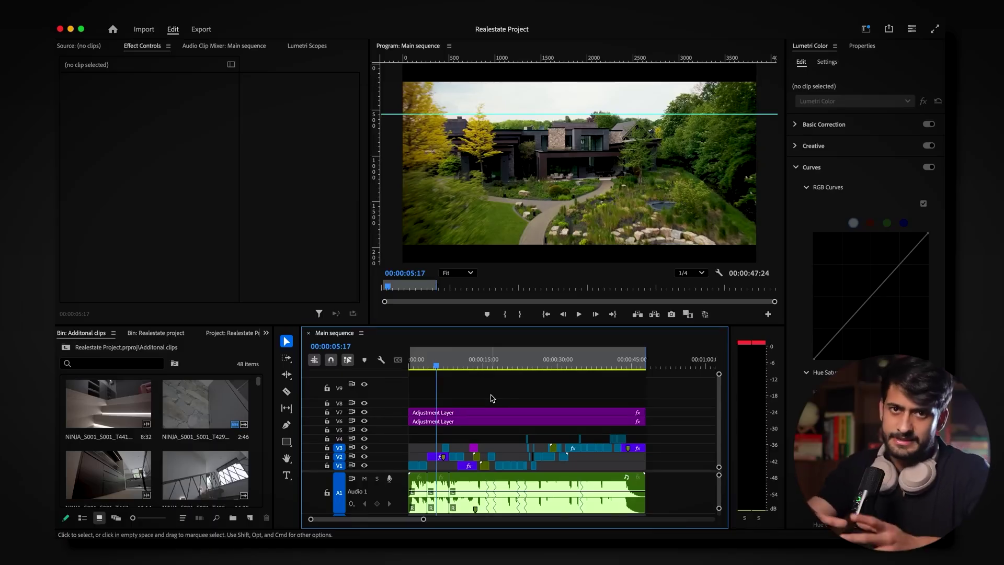
pyautogui.moveTo(440, 367); pyautogui.dragTo(441, 378)
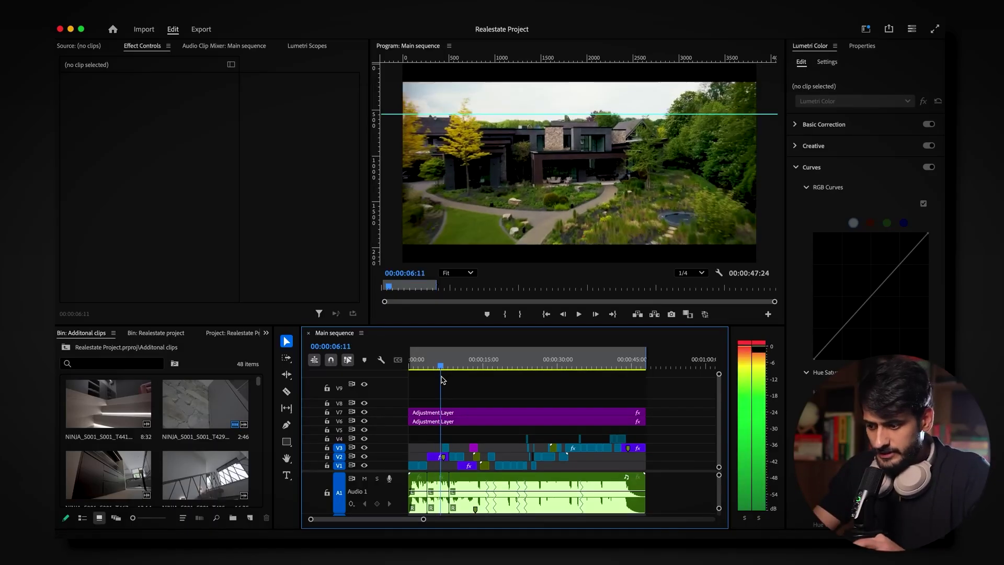
pyautogui.moveTo(424, 520); pyautogui.dragTo(382, 519)
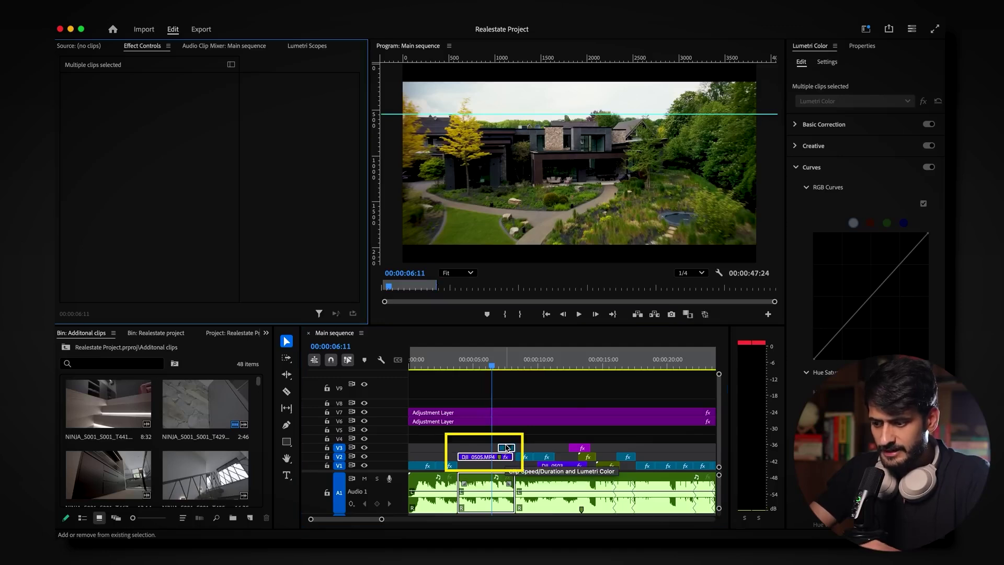
pyautogui.rightClick(479, 459)
pyautogui.scroll(-3, 510, 533)
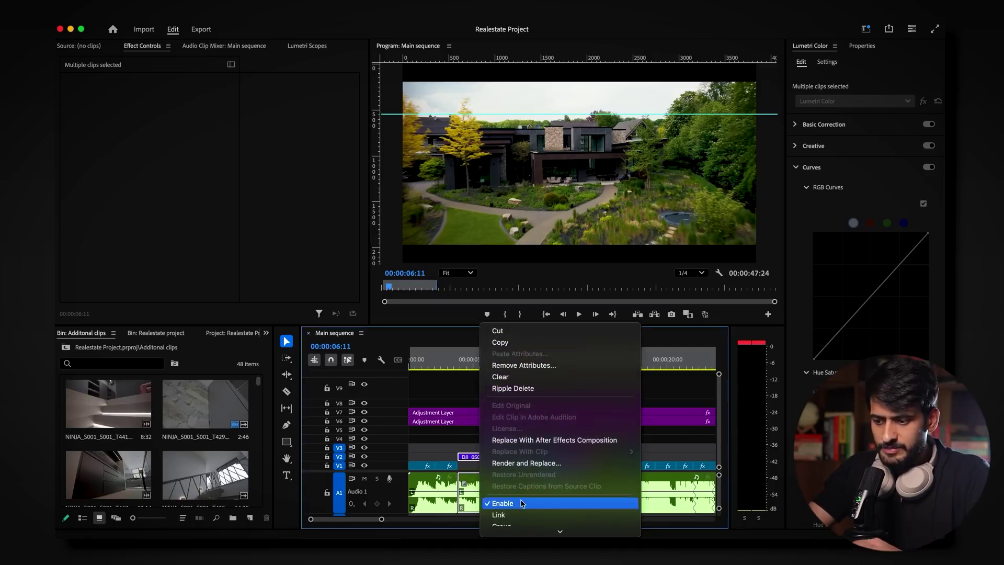
pyautogui.click(536, 441)
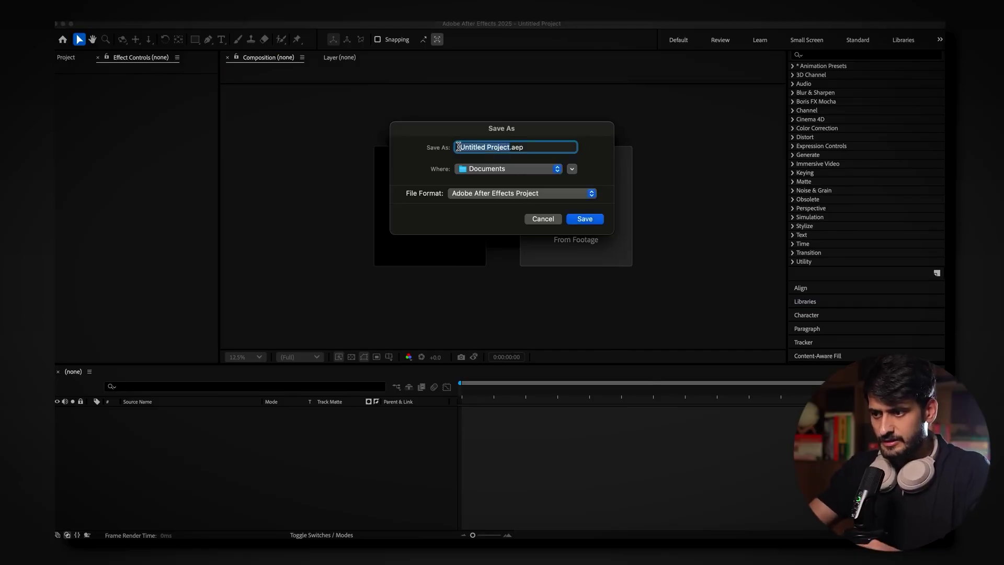
# Step: Save the After Effects project as 3d Tracking.aep and scrub through the DJI_0505 footage
pyautogui.click(584, 219)
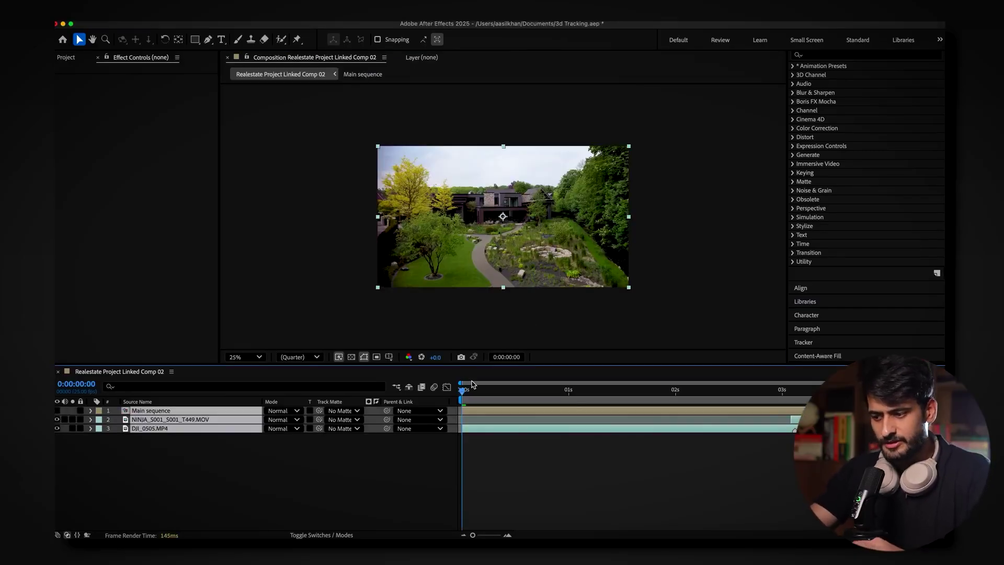
pyautogui.press('F2')
pyautogui.moveTo(481, 389); pyautogui.dragTo(466, 433)
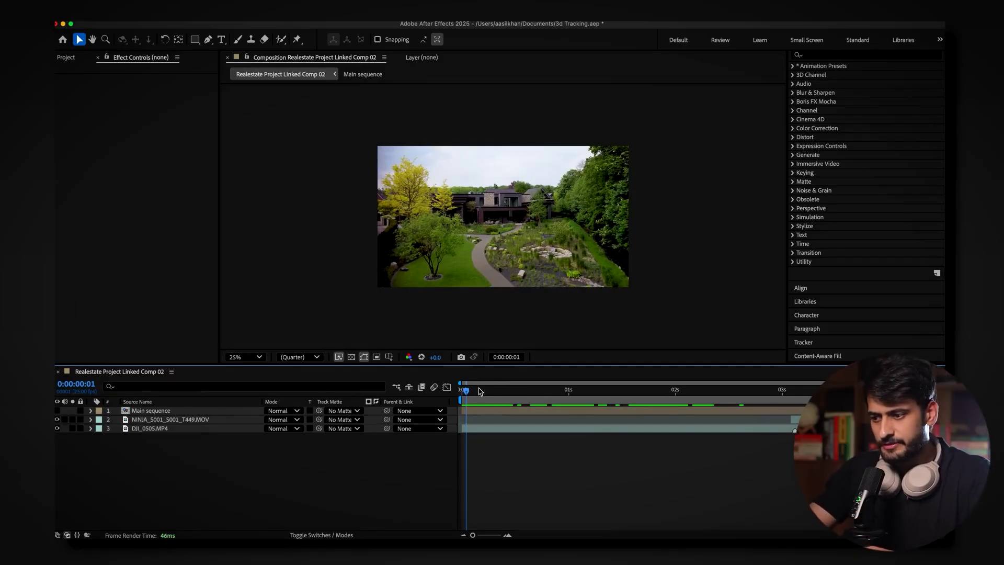
pyautogui.moveTo(478, 391); pyautogui.dragTo(510, 455)
# Step: Apply the 3D Camera Tracker to the DJI_0505.MP4 drone layer and let it analyse
pyautogui.click(196, 431)
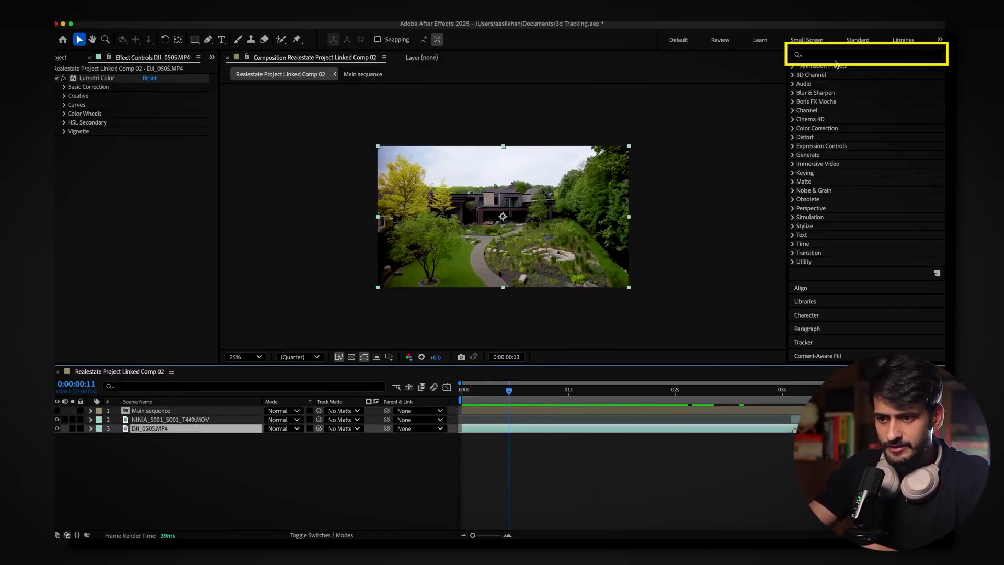
pyautogui.write('3d cam')
pyautogui.moveTo(839, 144); pyautogui.dragTo(84, 160)
pyautogui.press('Return')
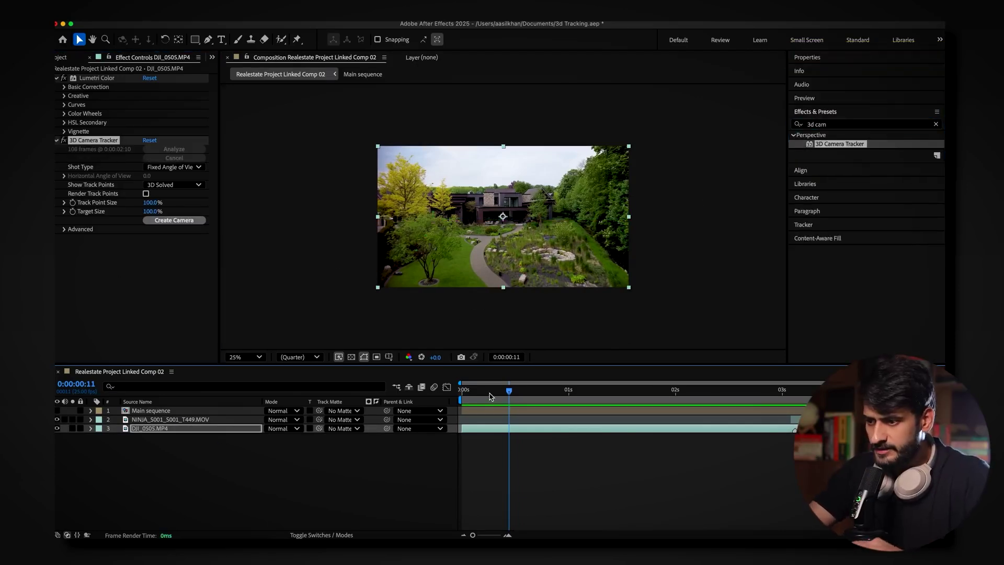
# Step: Check the solved track and pick track points on the garden path as the anchor
pyautogui.moveTo(508, 391); pyautogui.dragTo(650, 412)
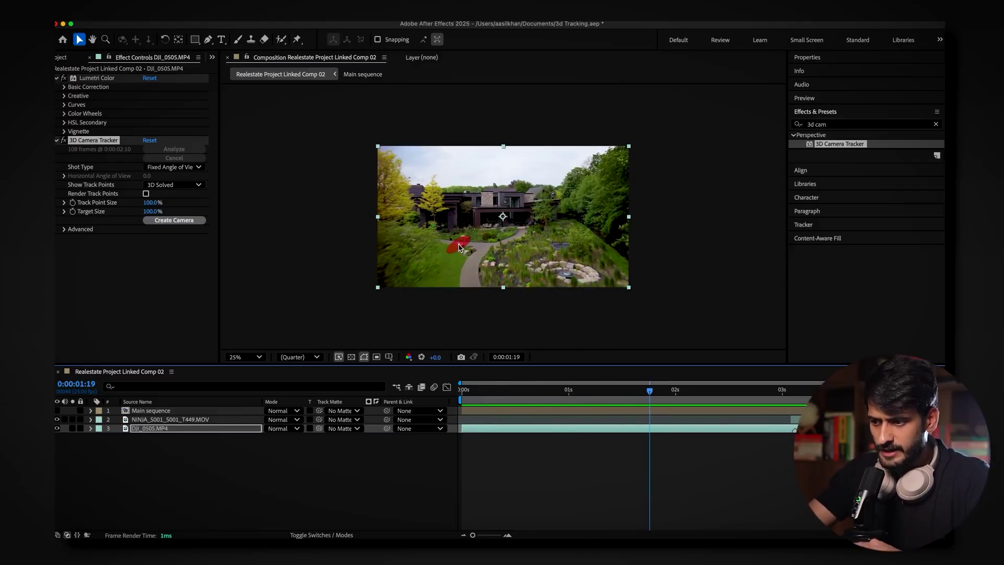
pyautogui.click(459, 247)
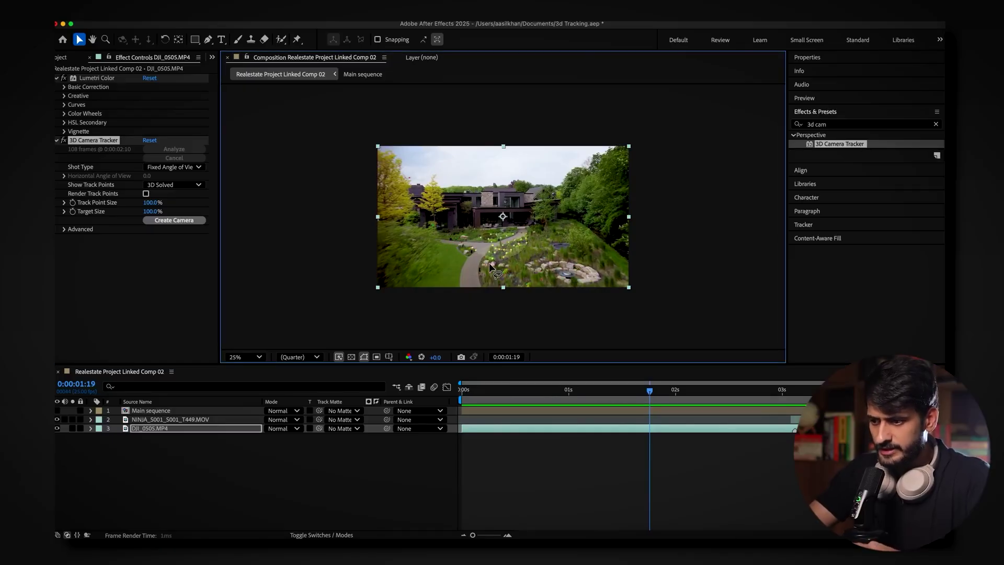
pyautogui.rightClick(495, 253)
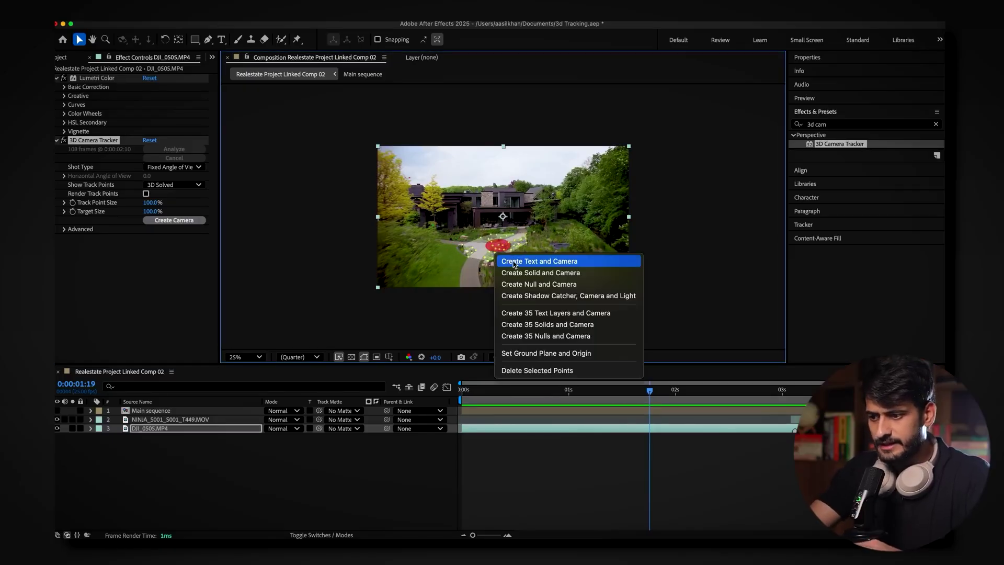
# Step: Create a tracked text layer and camera, with the address title at 7 px font size
pyautogui.click(519, 263)
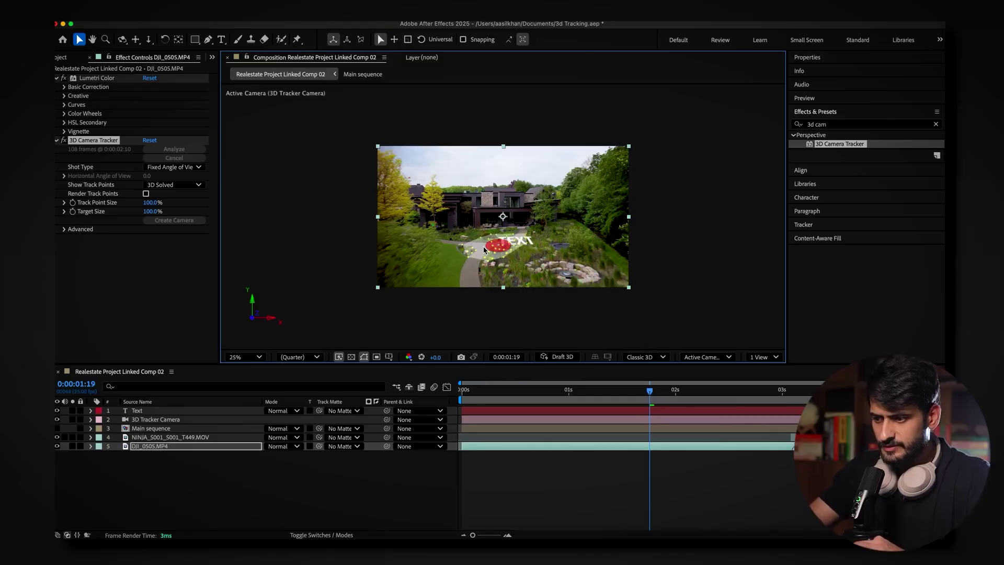
pyautogui.moveTo(502, 401); pyautogui.dragTo(689, 418)
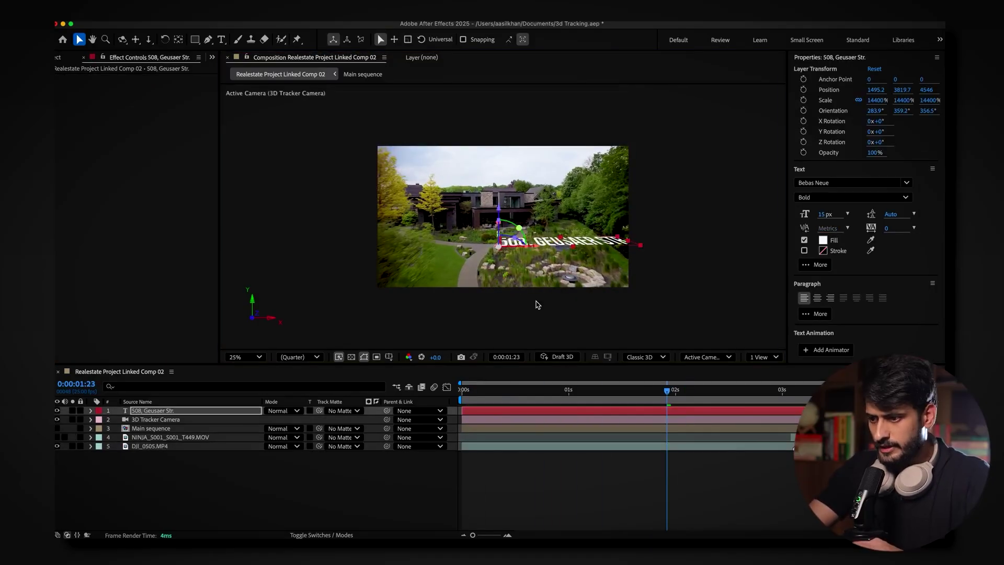
pyautogui.click(830, 213)
pyautogui.write('7')
pyautogui.press('Return')
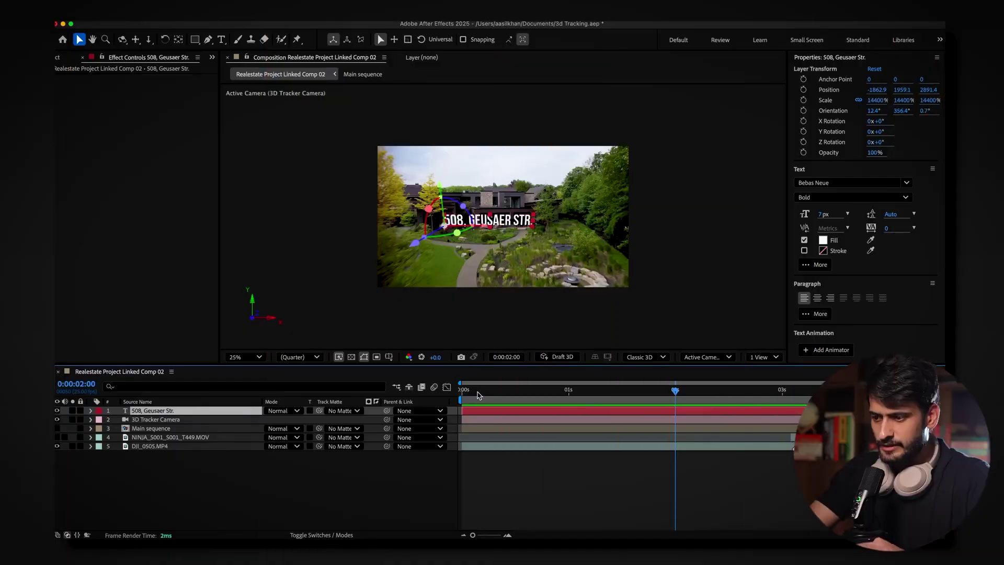
# Step: Add a 3D text entrance preset and a Position keyframe to the title, then preview it
pyautogui.click(471, 392)
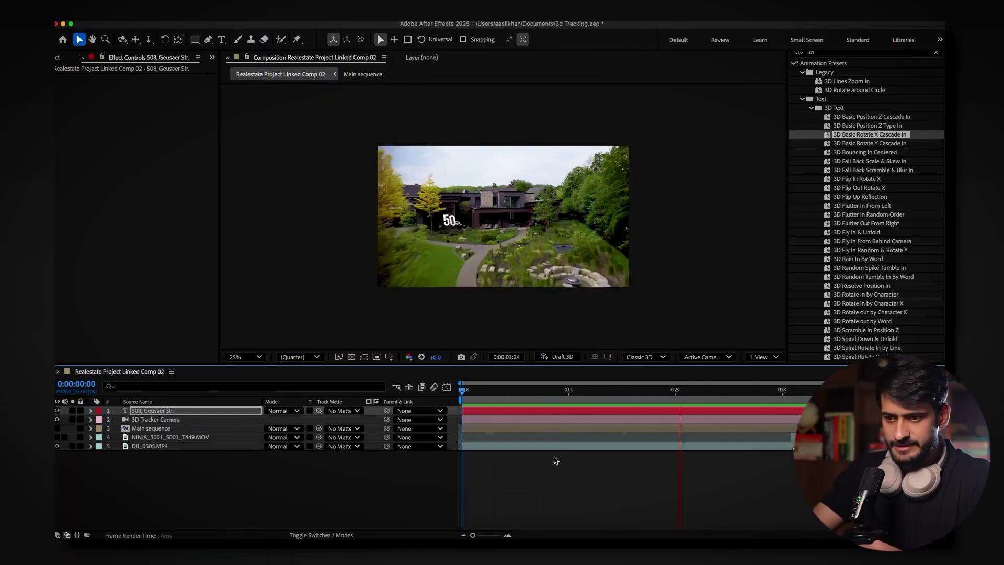
pyautogui.press('u')
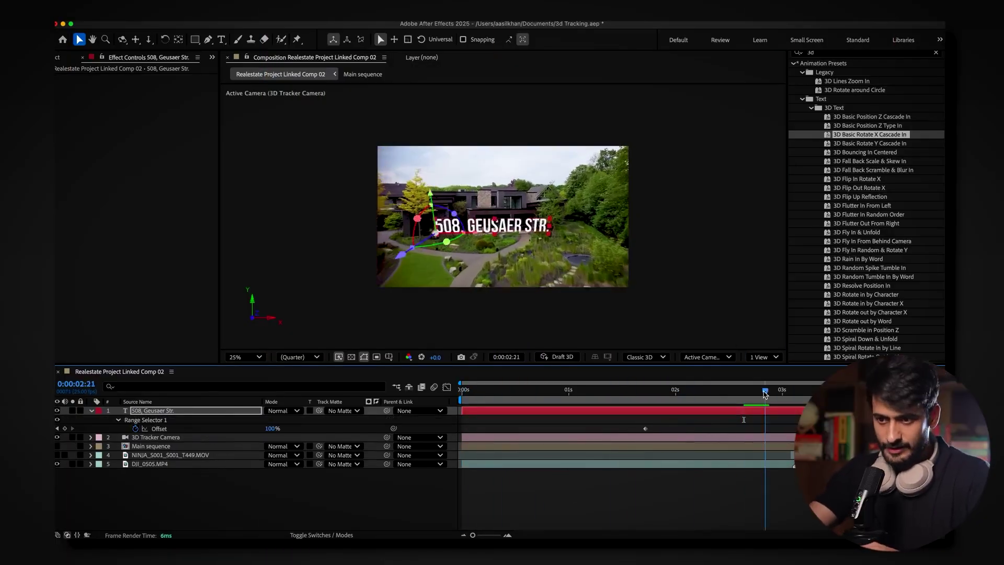
pyautogui.press('p')
pyautogui.press('Home')
pyautogui.press('space')
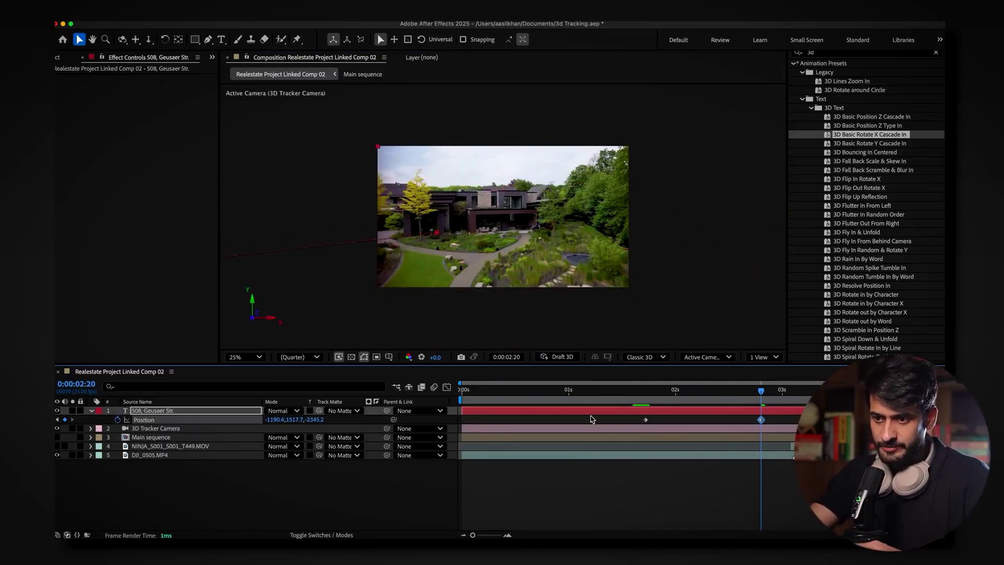
pyautogui.click(530, 459)
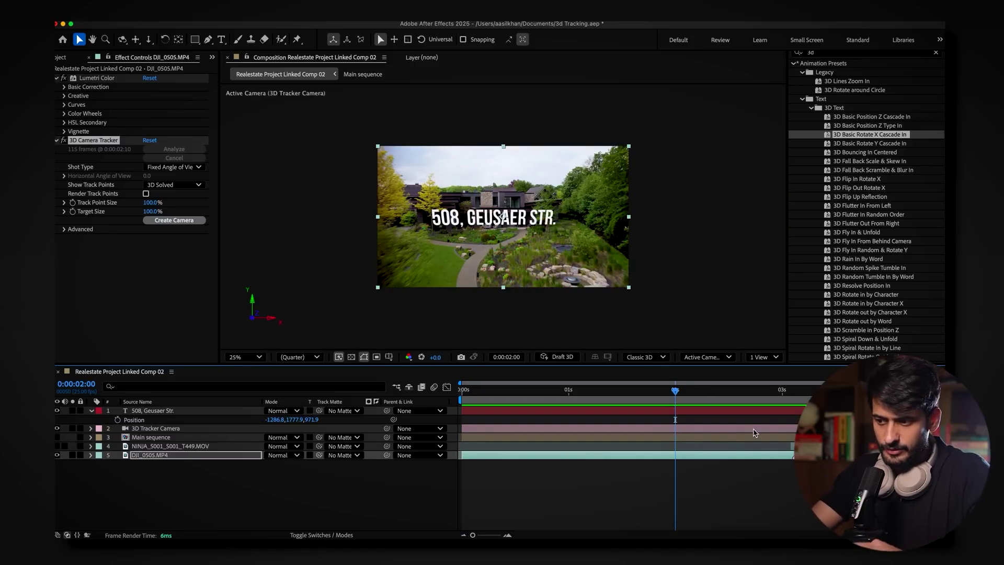
pyautogui.press('space')
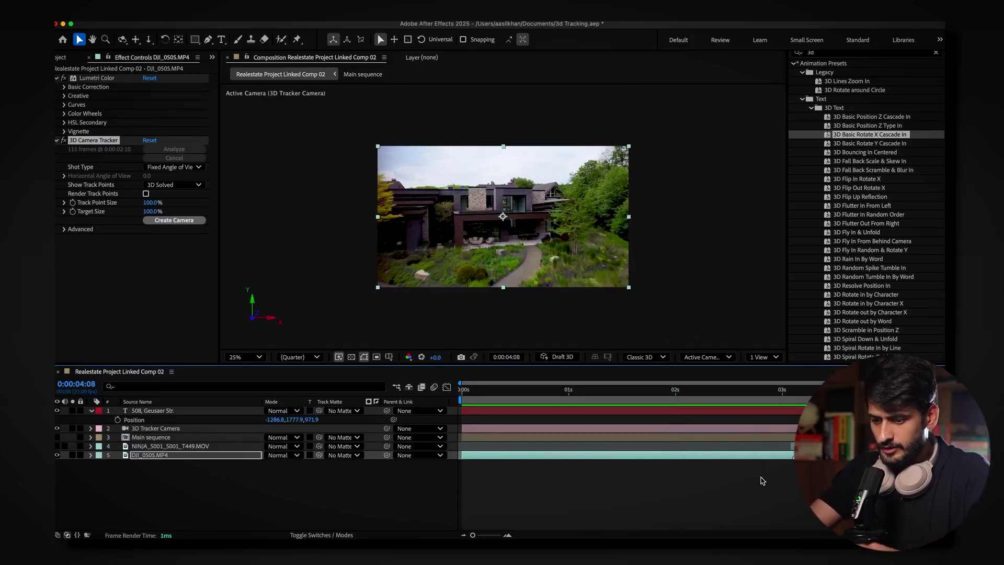
pyautogui.click(737, 499)
pyautogui.press('super+s')
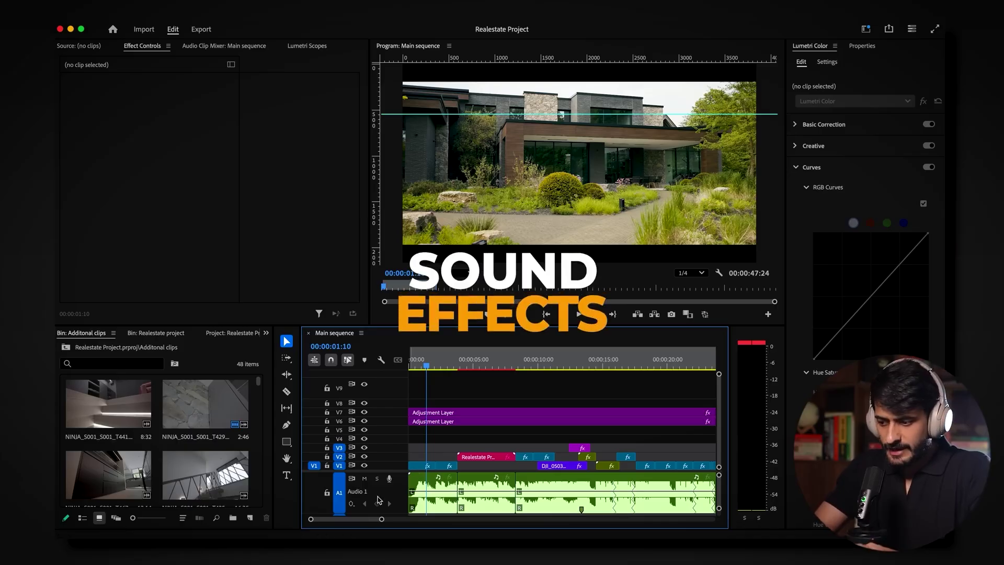
# Step: Zoom the Main sequence timeline out to show more of the edit
pyautogui.scroll(-2, 362, 496)
pyautogui.moveTo(381, 519); pyautogui.dragTo(437, 519)
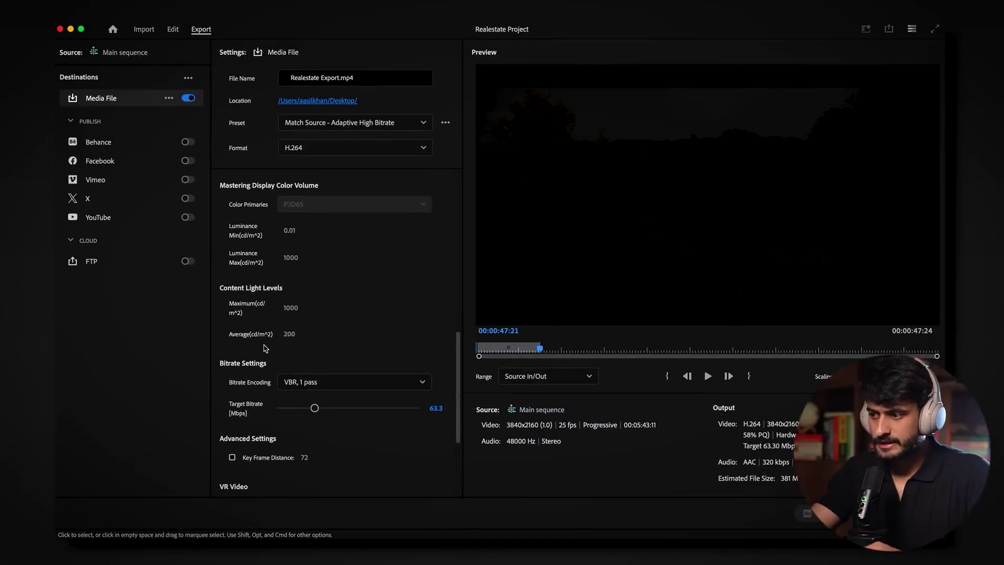
# Step: Set the export target bitrate to 50 Mbps, then play the sequence from the start
pyautogui.click(441, 409)
pyautogui.write('50')
pyautogui.press('Return')
pyautogui.scroll(10, 377, 343)
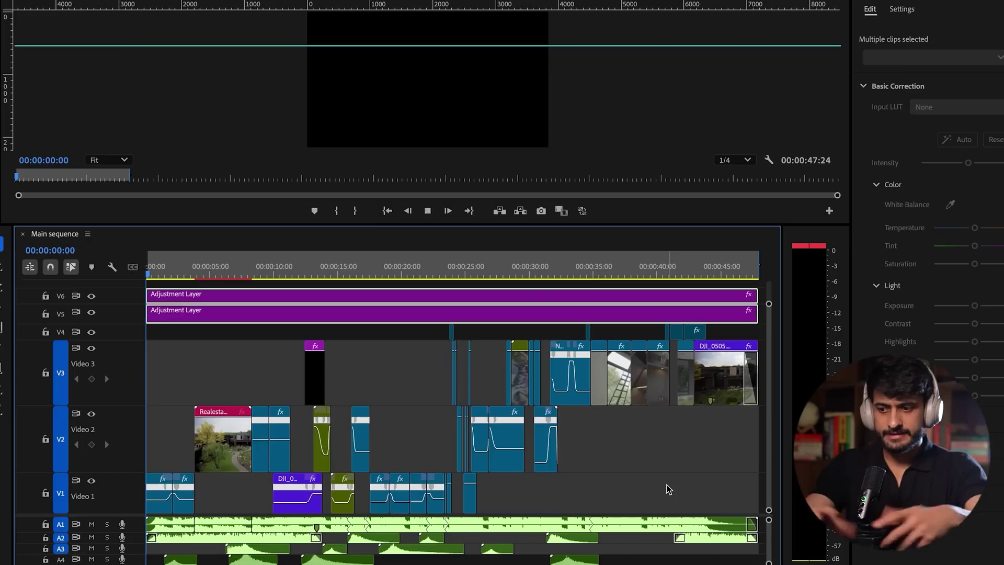
pyautogui.press('space')
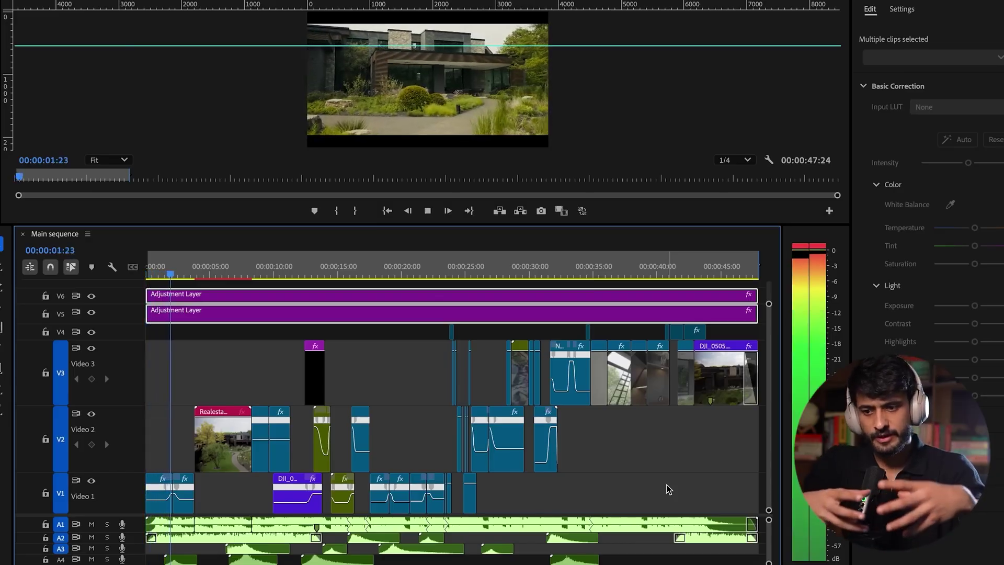